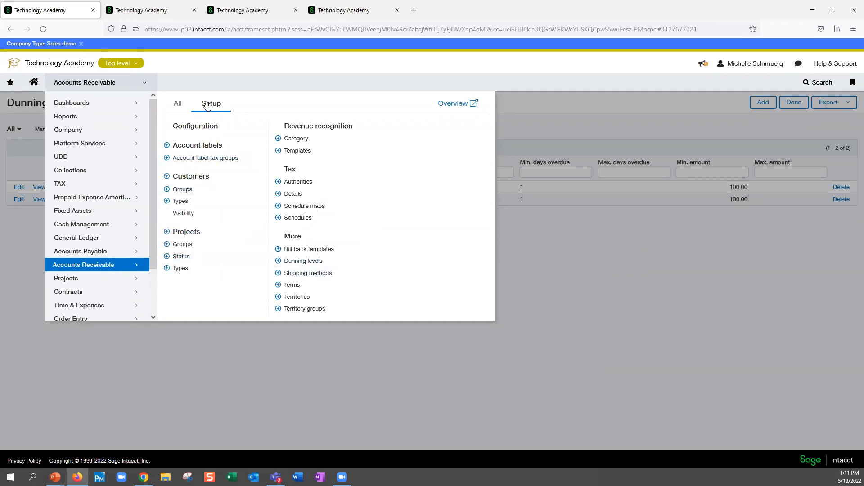
- Start a new dunning level from the Accounts Receivable setup, review its printed template and notice sequencing choices, and discard it
left_click(312, 265)
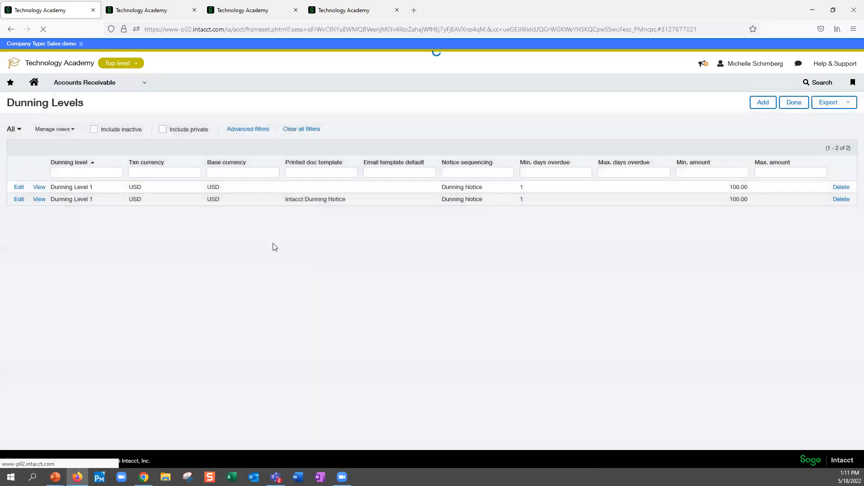
left_click(764, 103)
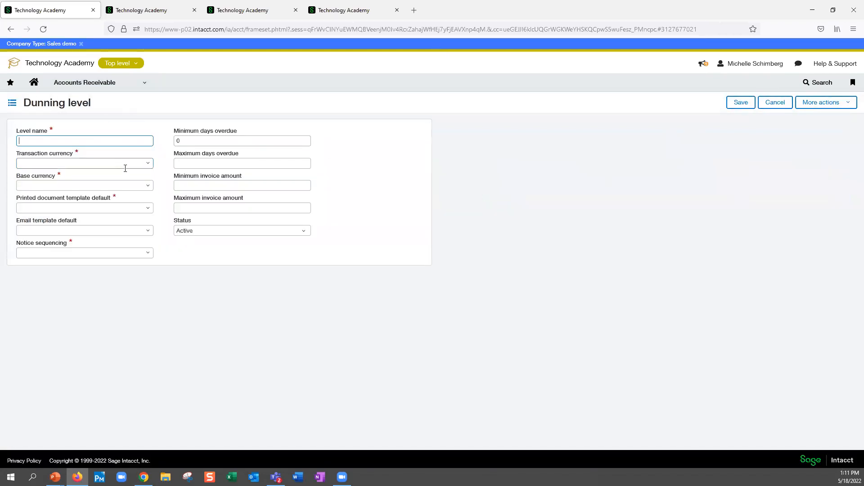
left_click(149, 212)
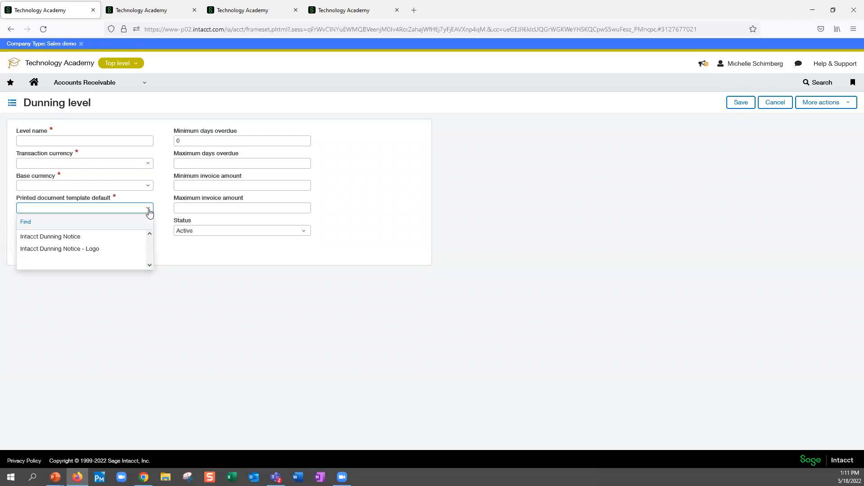
left_click(149, 212)
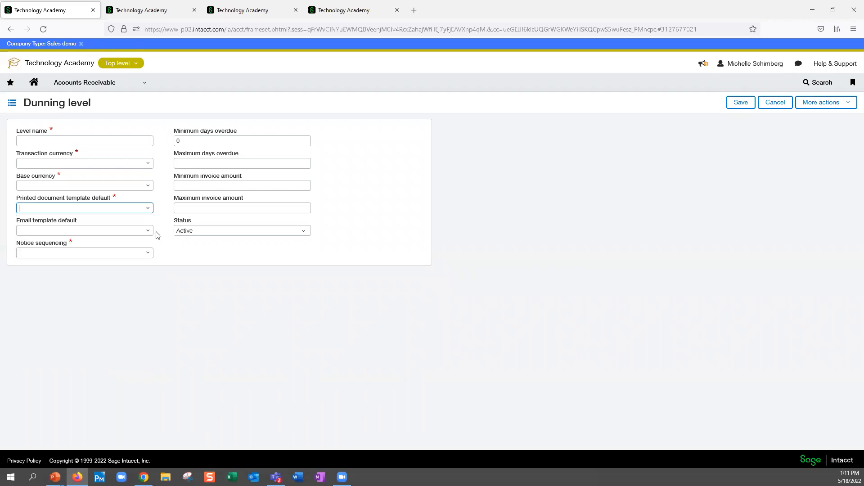
left_click(149, 255)
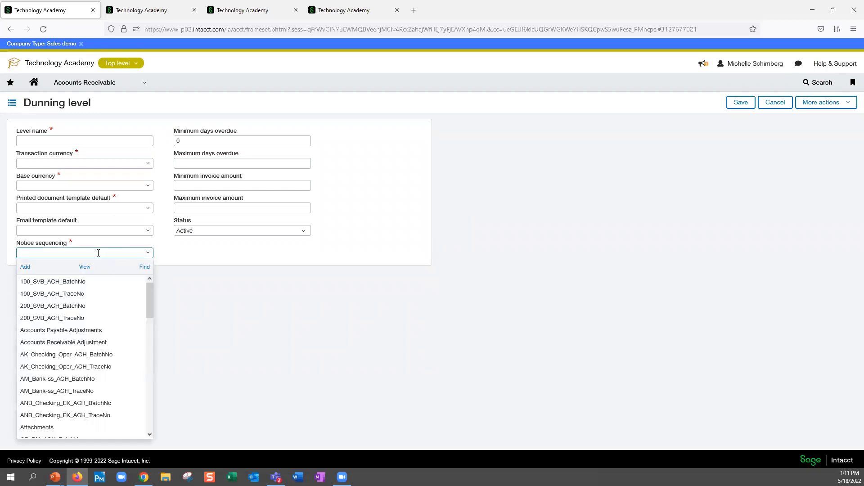
type("d")
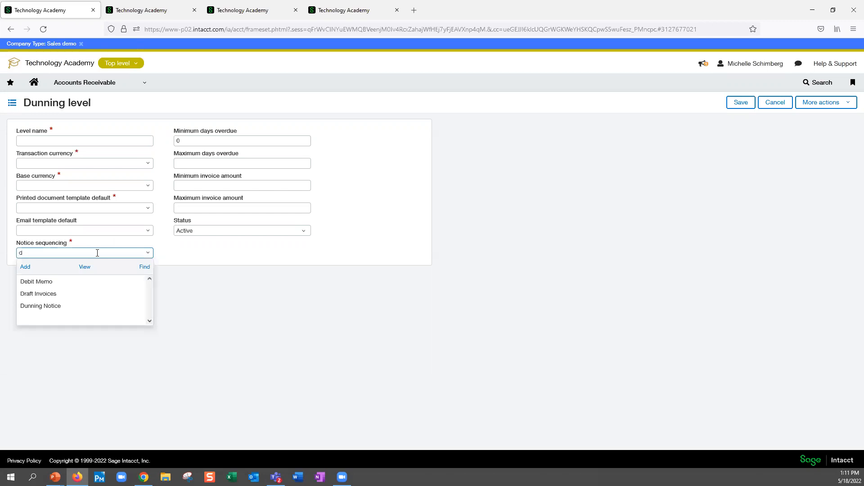
left_click(233, 142)
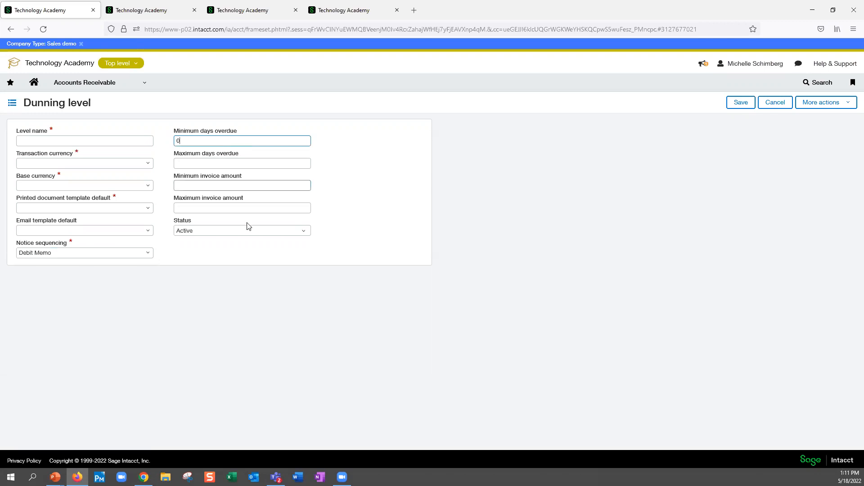
left_click(232, 185)
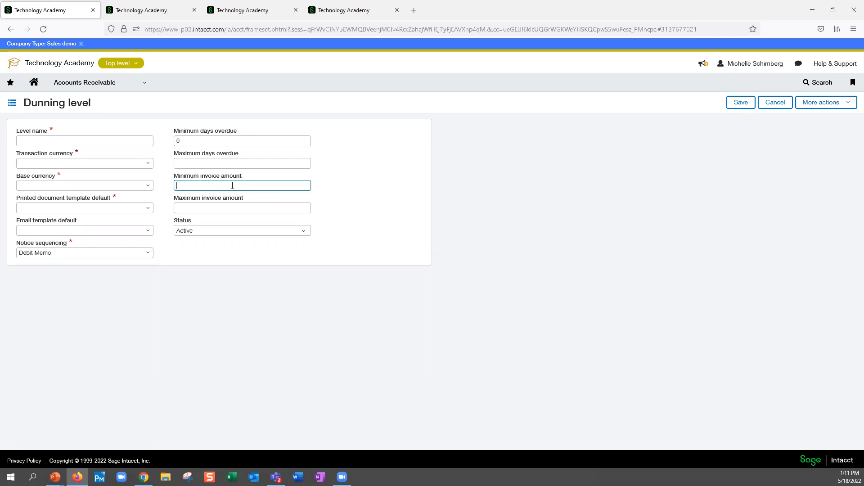
left_click(780, 105)
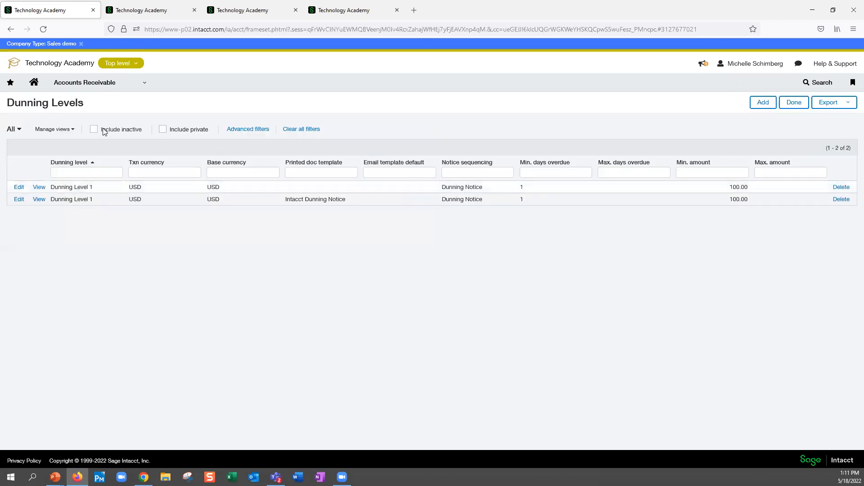
- Open the existing Dunning Level 1 record, review its minimum days overdue setting, and leave without saving
left_click(43, 186)
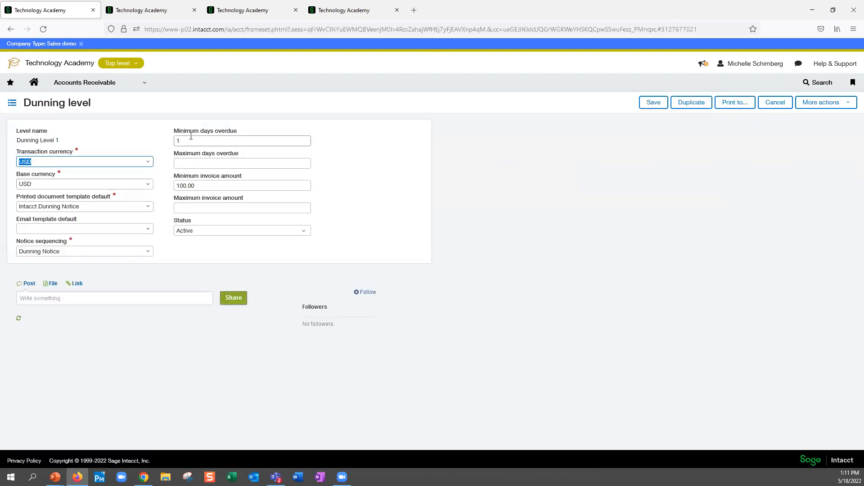
left_click(179, 141)
type("1")
left_click(781, 102)
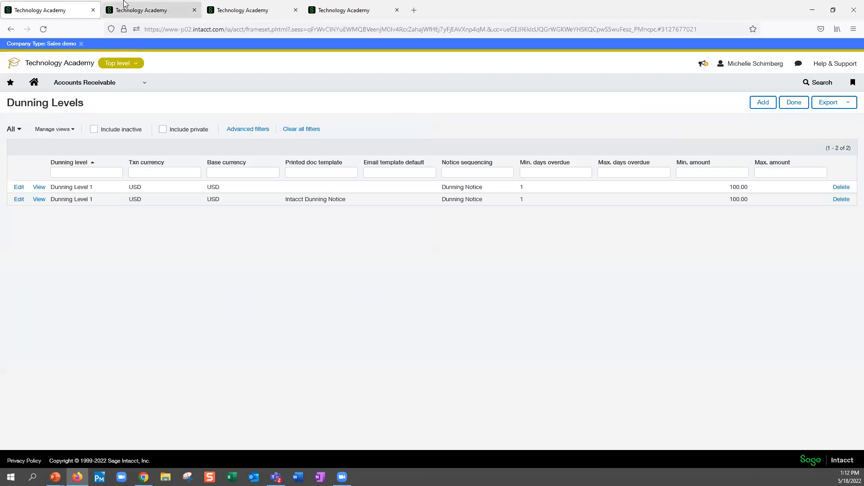
- Open the Accounts Receivable dunning notices list, abandoning the unsaved page, and start a new print or email run
left_click(160, 10)
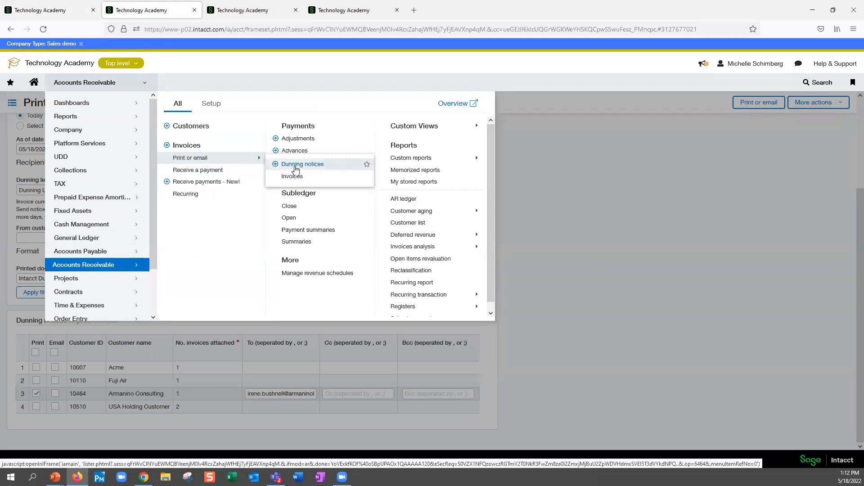
left_click(296, 165)
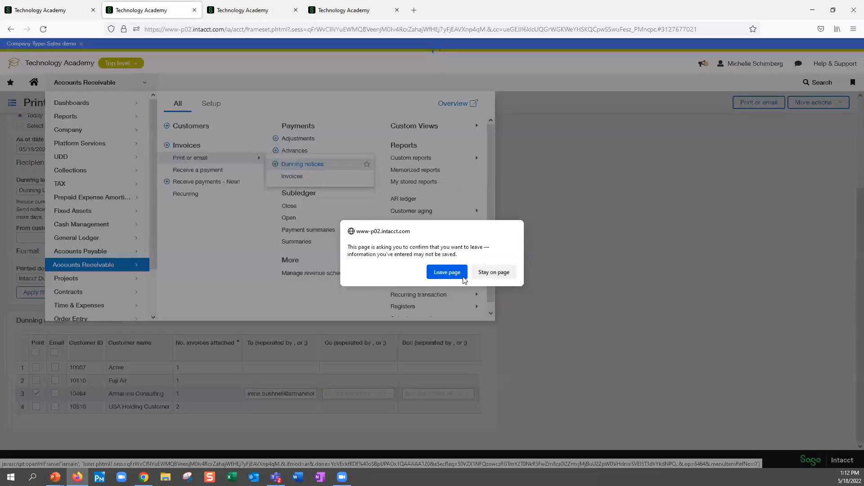
left_click(447, 272)
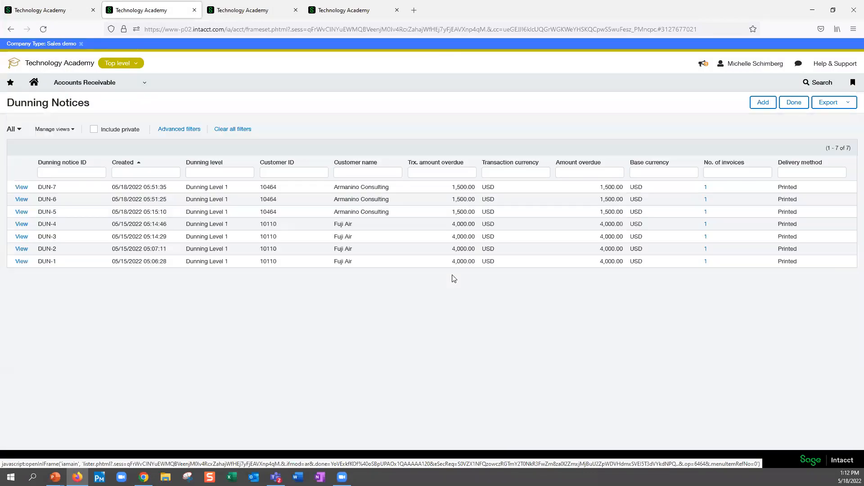
left_click(767, 104)
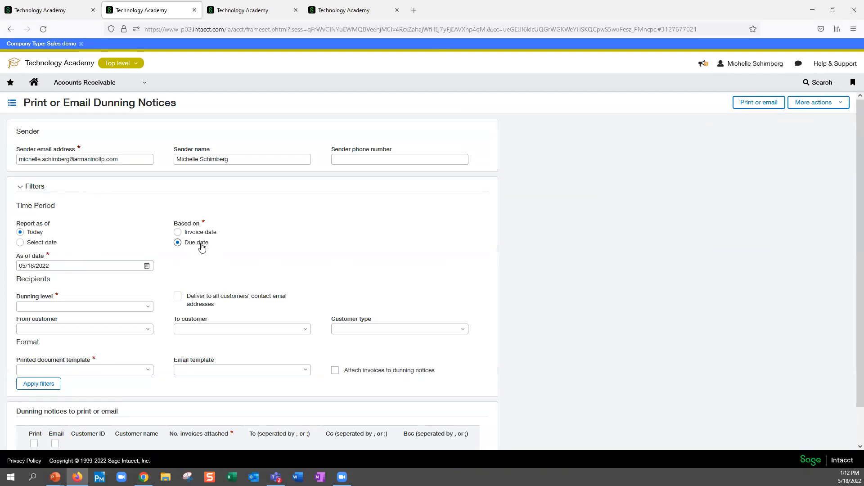
- Filter the dunning notices by Dunning Level 1 with the printed document template Intacct Dunning Notice - Logo
scroll(203, 249, "down", 1)
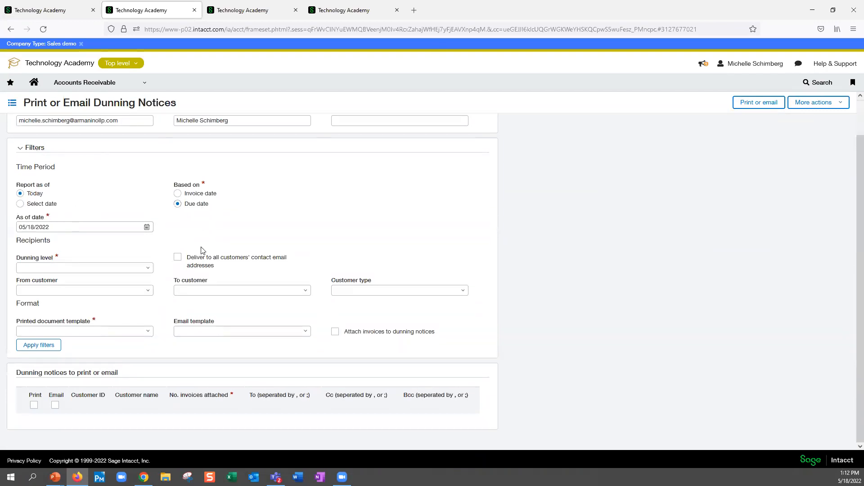
left_click(143, 268)
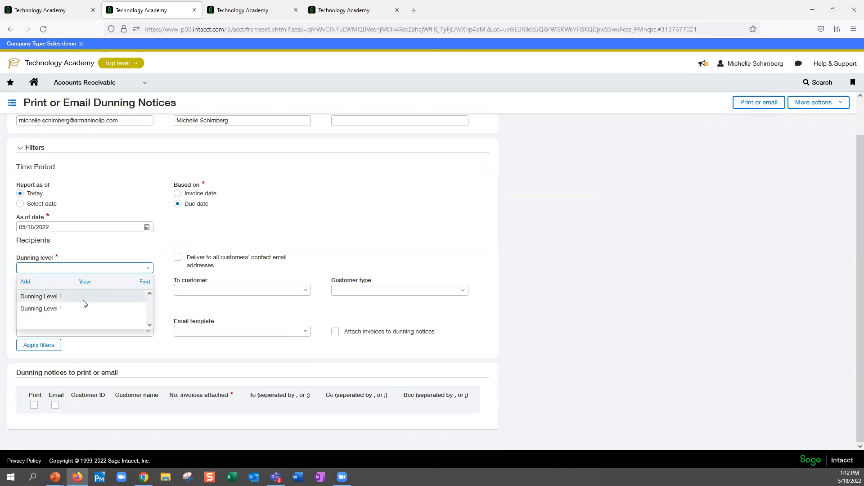
left_click(56, 298)
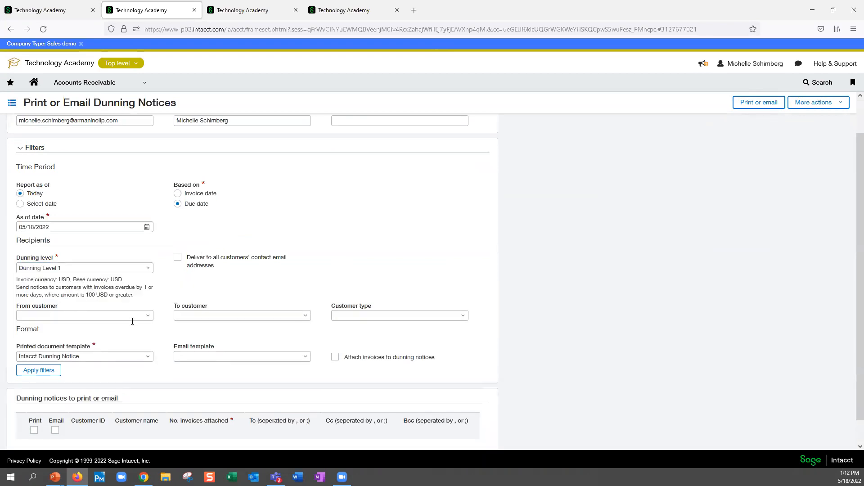
left_click(148, 359)
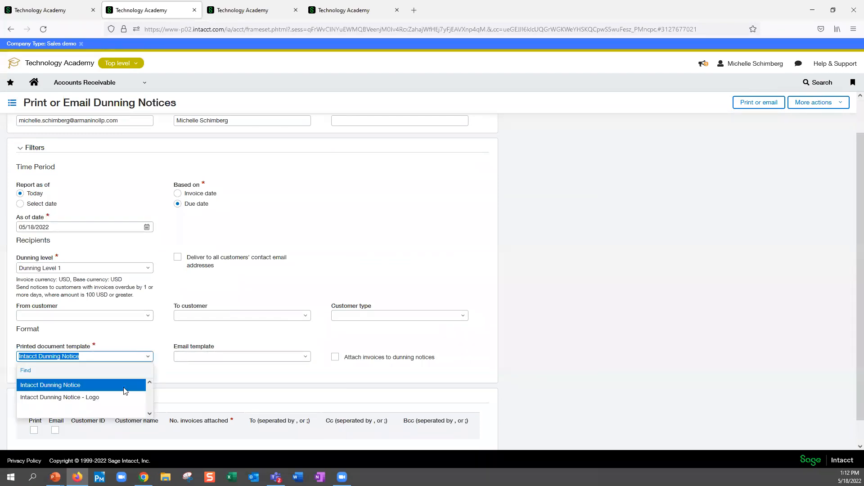
left_click(86, 395)
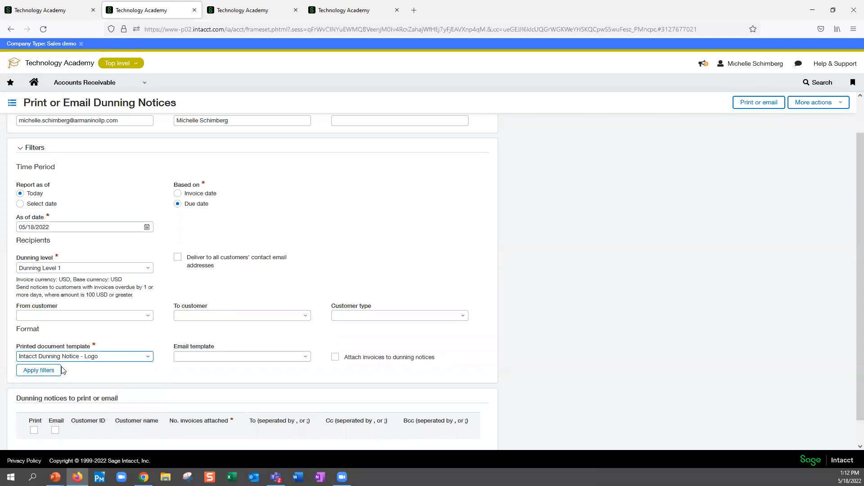
left_click(42, 371)
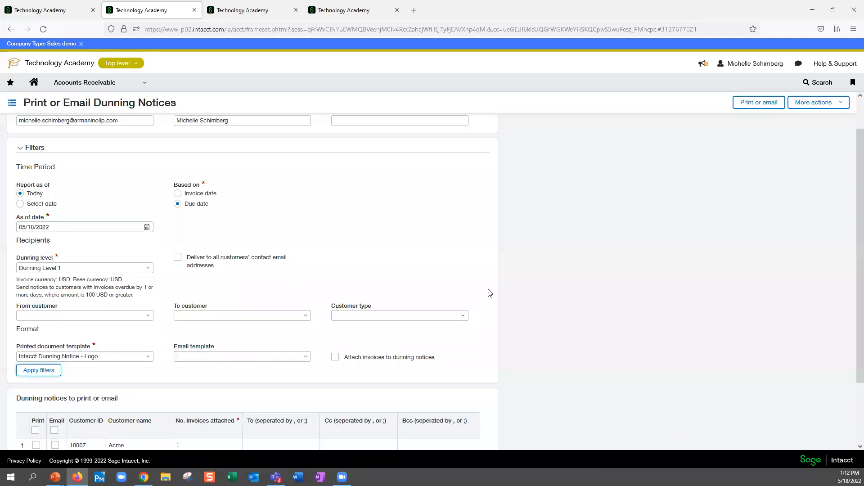
- Print the dunning notice for Armanino Consulting and review the generated letter
scroll(554, 302, "down", 2)
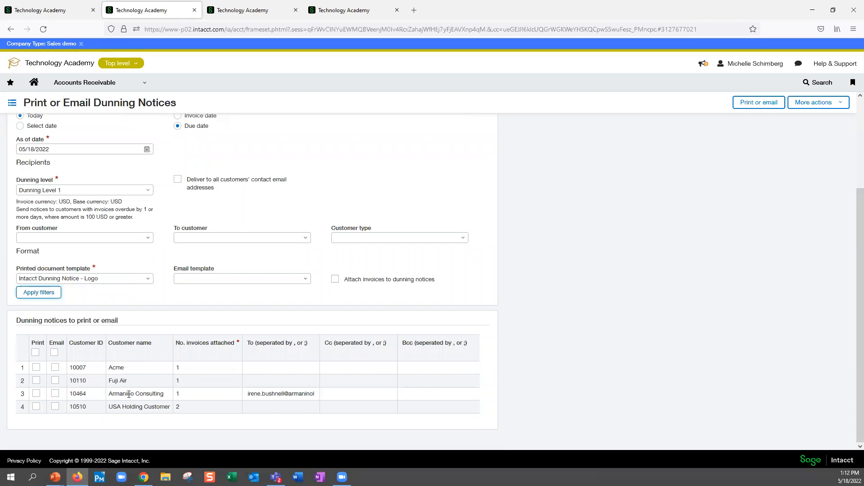
left_click(36, 396)
left_click(36, 395)
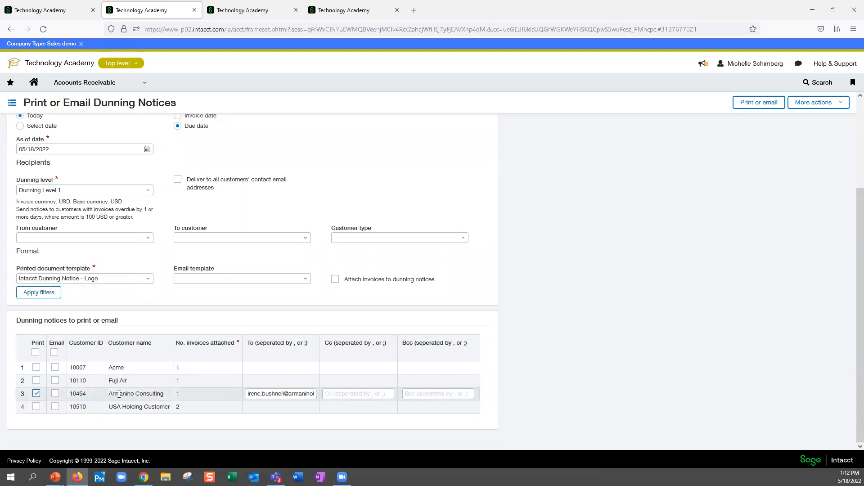
left_click(761, 102)
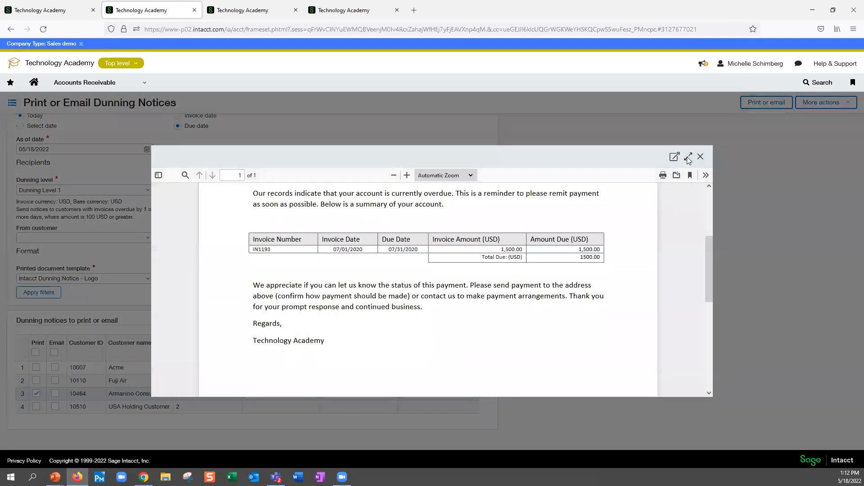
left_click(688, 155)
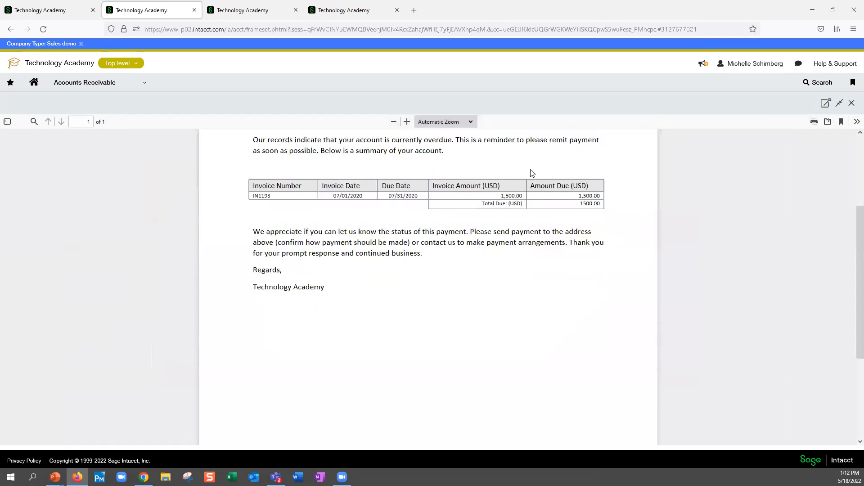
scroll(533, 183, "up", 3)
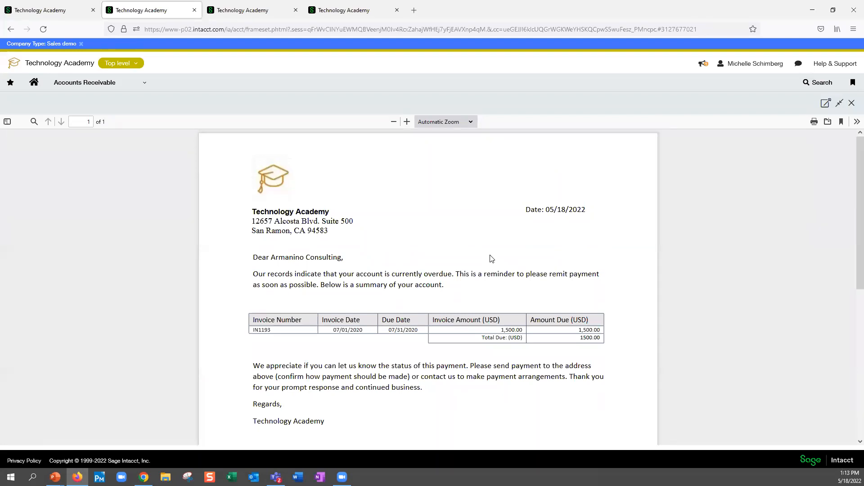
- Review the dunning notice history on the Armanino Consulting customer record and leave the record without saving
left_click(326, 12)
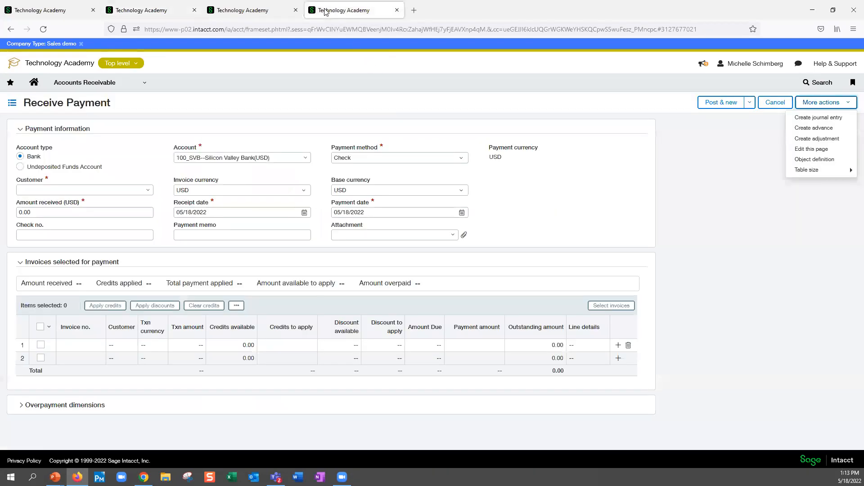
left_click(229, 10)
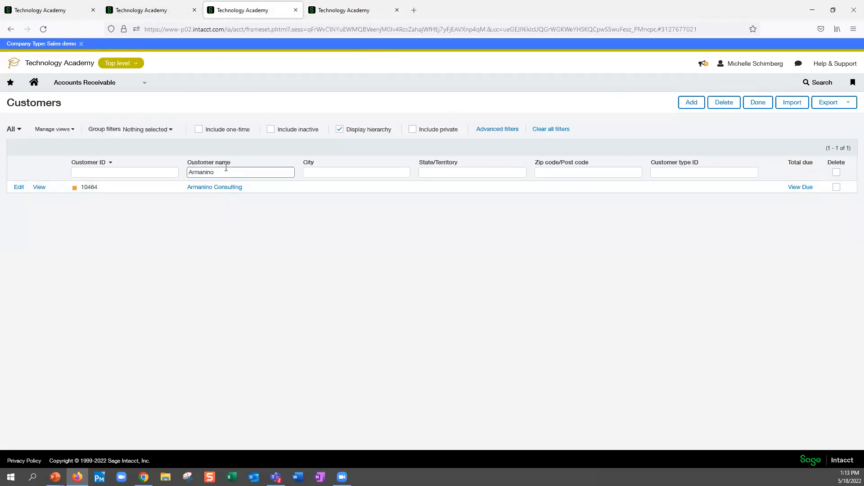
left_click(20, 188)
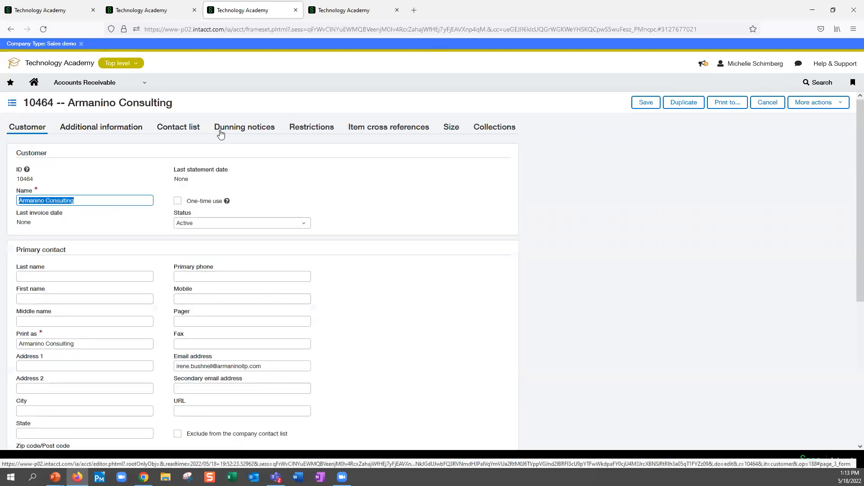
left_click(253, 129)
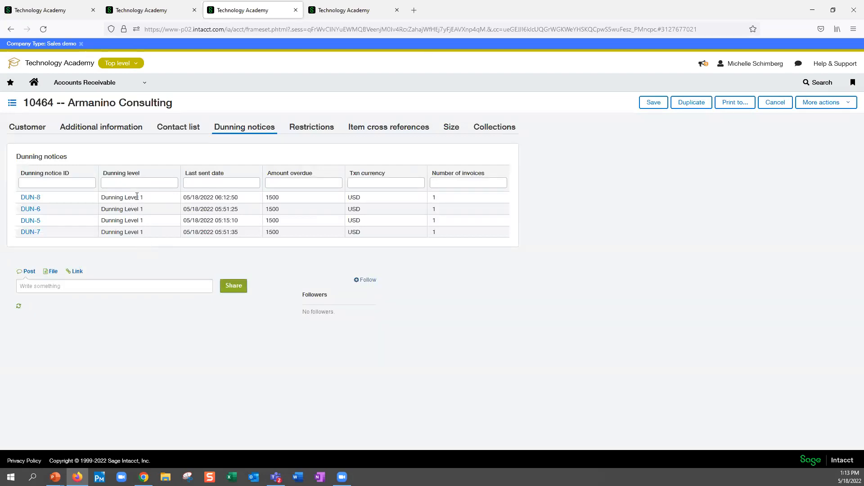
left_click(771, 100)
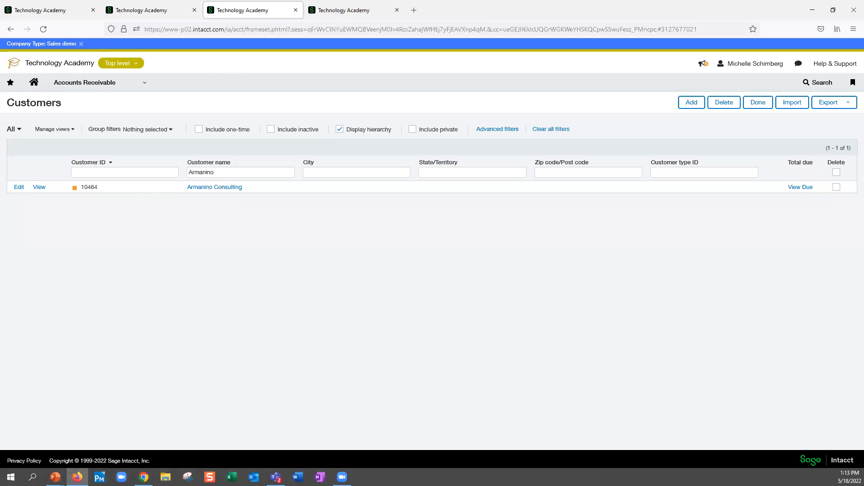
- Switch to the PowerPoint slideshow and advance from Dunning Notices to the Receive Payment Enhancements slide
key("alt+Tab")
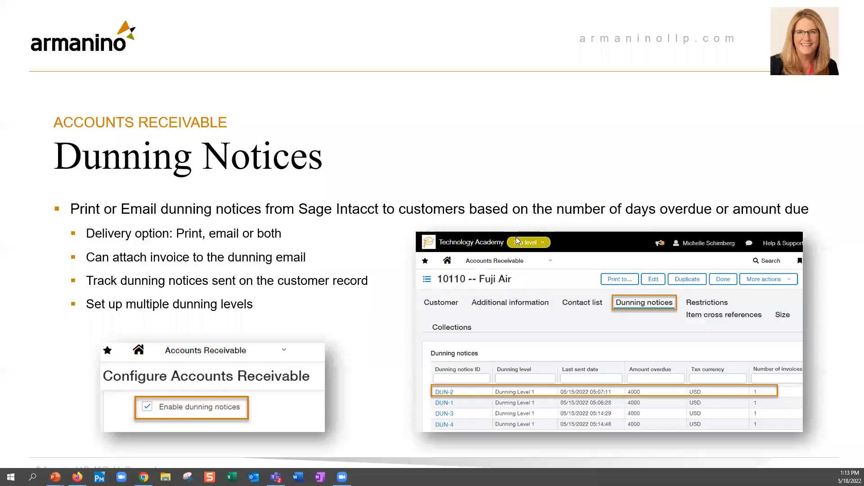
left_click(509, 251)
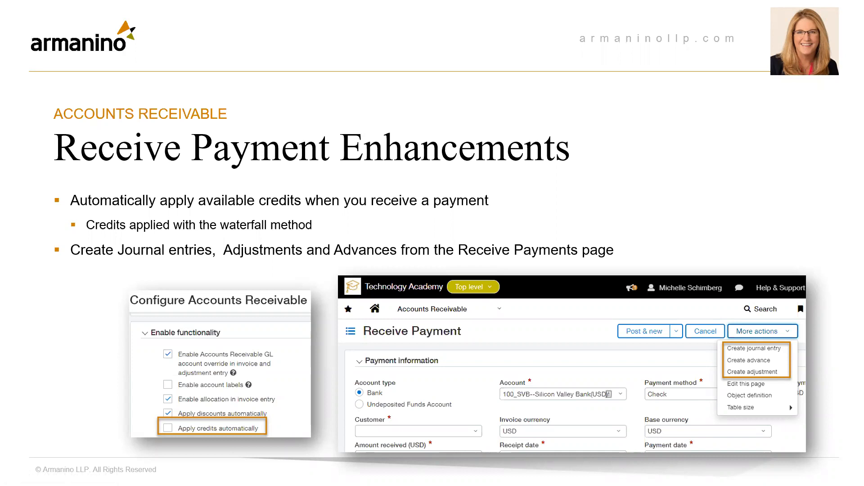
- Switch to Chrome, open a new receive payment form in Accounts Receivable, and review its additional actions before returning to the slideshow
key("alt+Tab")
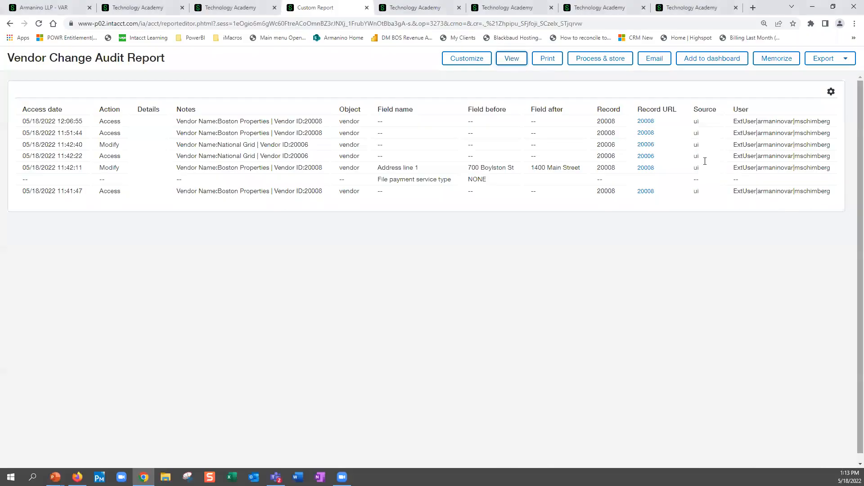
left_click(405, 10)
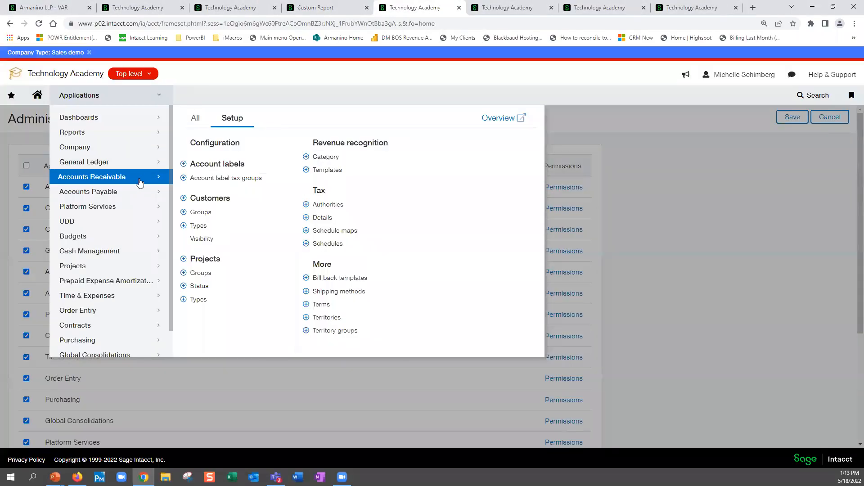
left_click(196, 118)
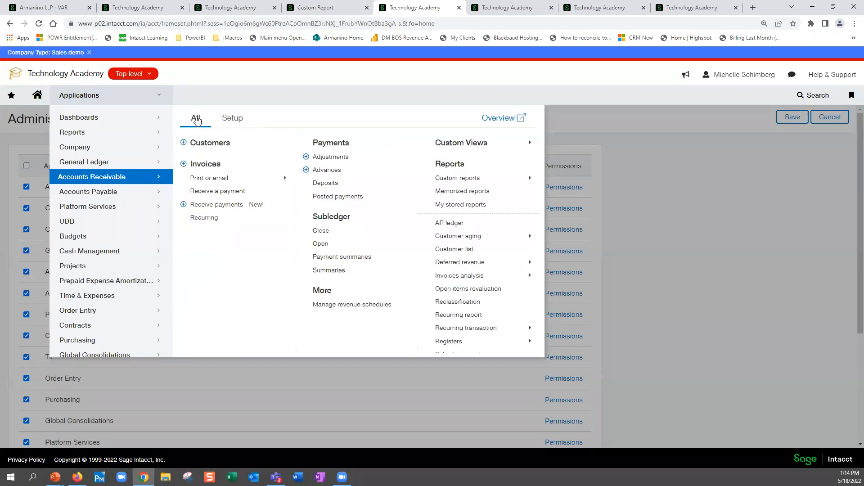
left_click(235, 203)
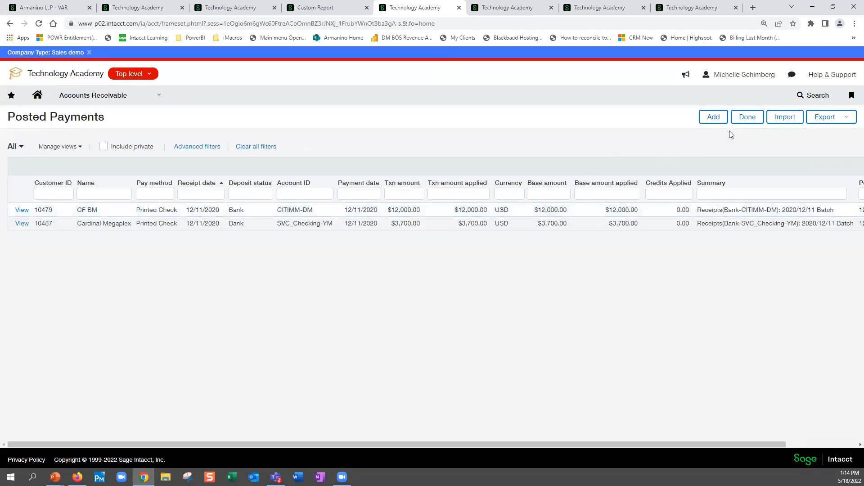
left_click(714, 117)
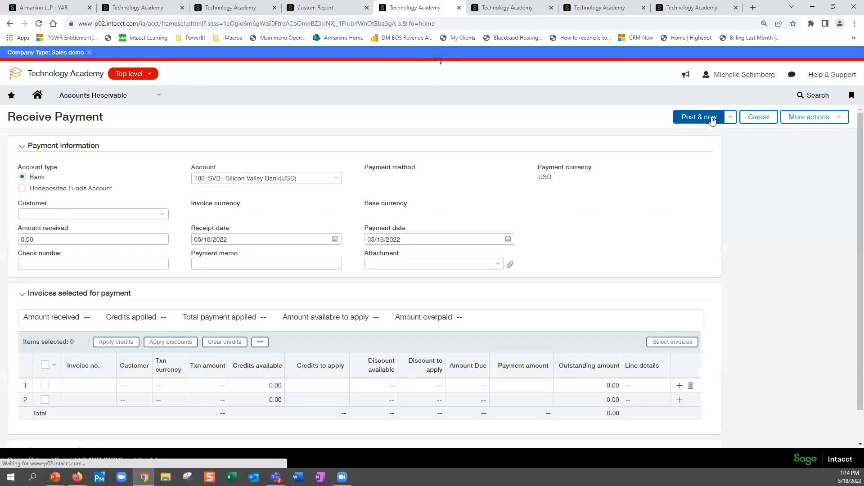
left_click(836, 117)
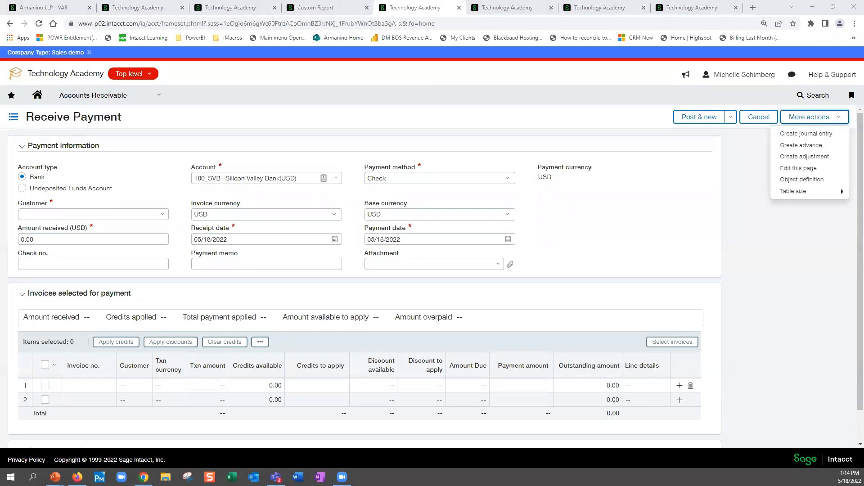
key("alt+Tab")
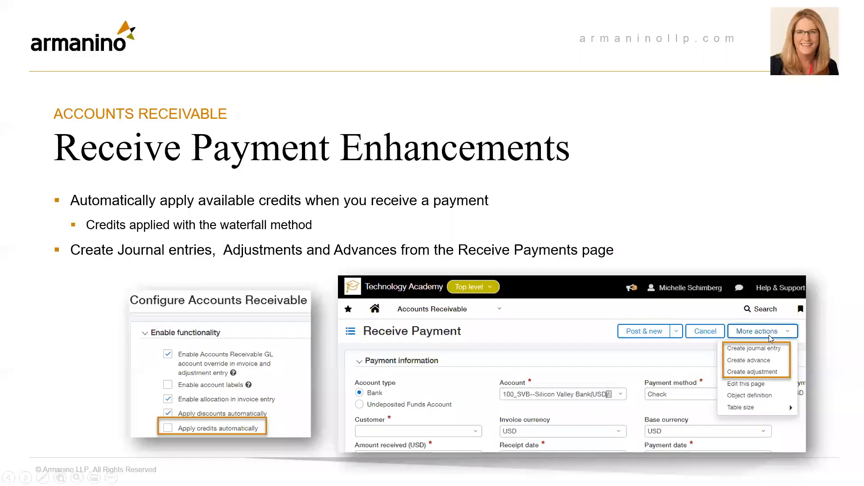
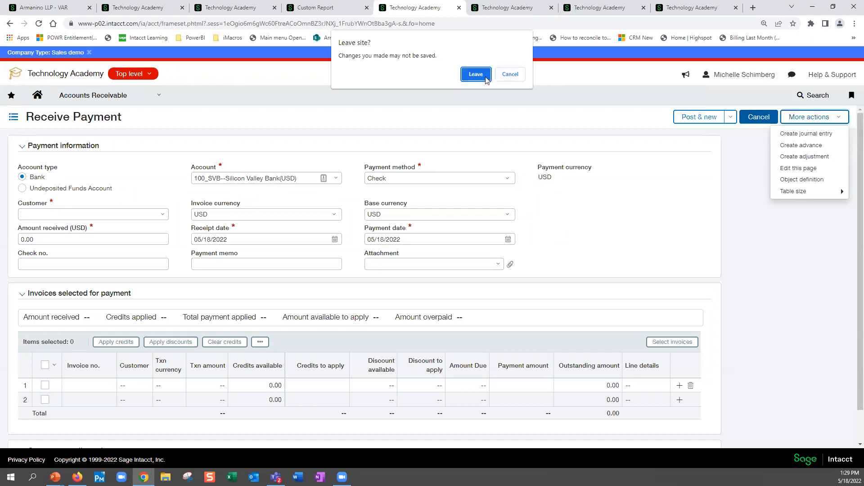
- Leave the receive payment form without saving and look over the user preferences from general information to the menu order
left_click(477, 76)
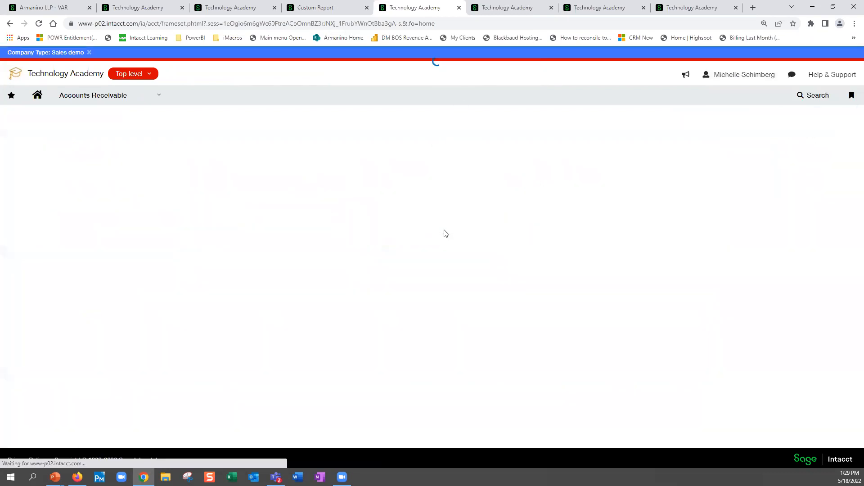
scroll(254, 294, "down", 1)
scroll(253, 293, "down", 12)
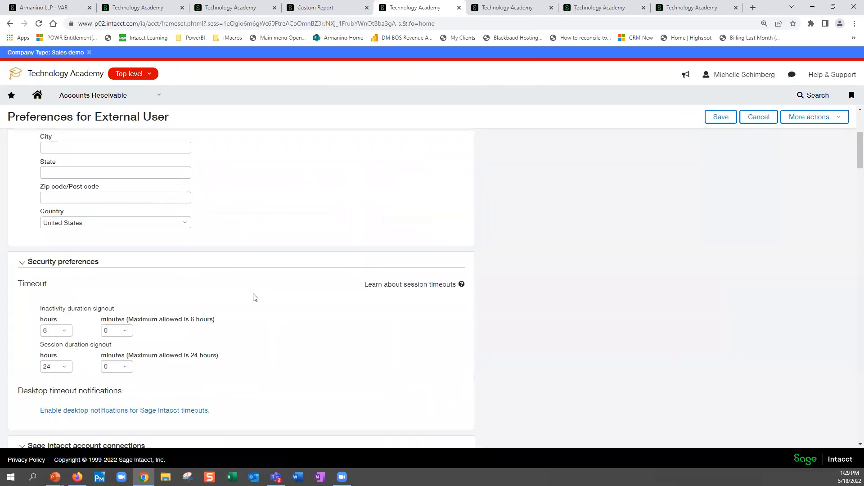
scroll(254, 298, "down", 10)
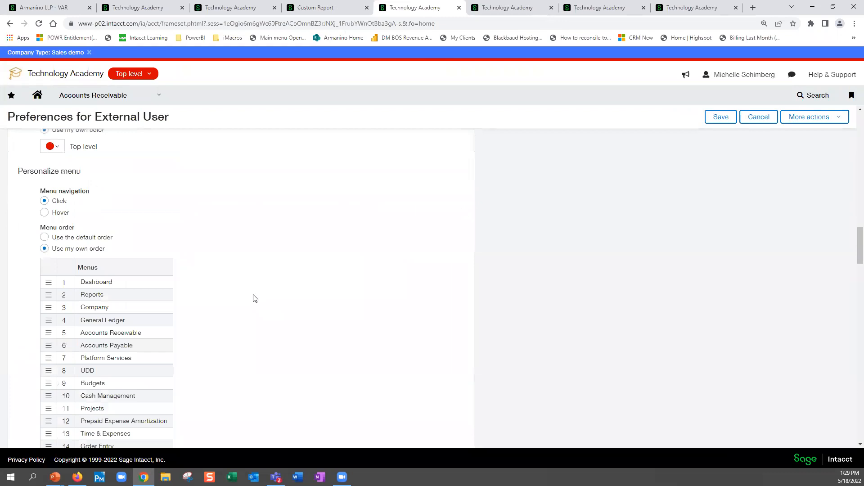
scroll(254, 298, "up", 20)
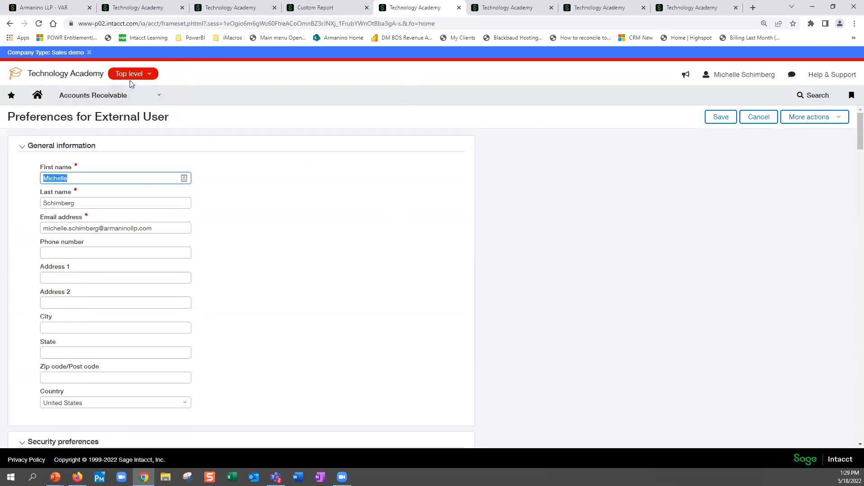
- Examine the user preferences for notifications, on-screen messages, menu order, page defaults and check printing
left_click(131, 100)
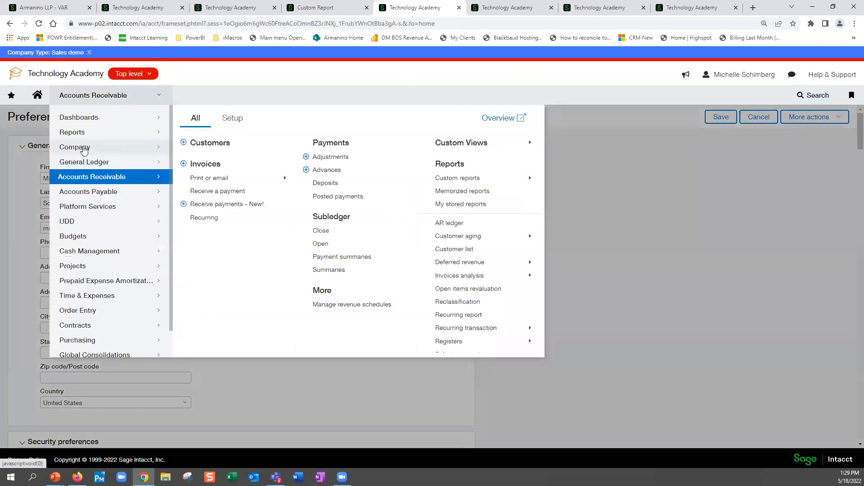
scroll(341, 332, "down", 6)
scroll(332, 334, "down", 6)
scroll(237, 336, "down", 3)
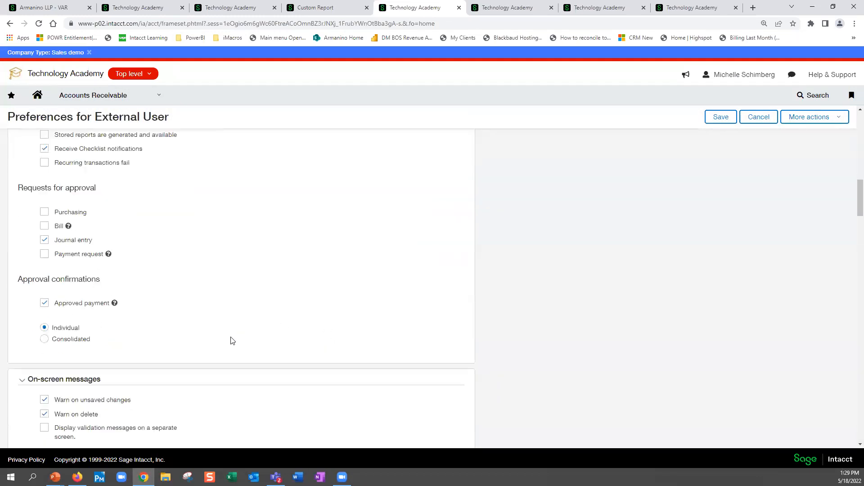
scroll(226, 339, "down", 9)
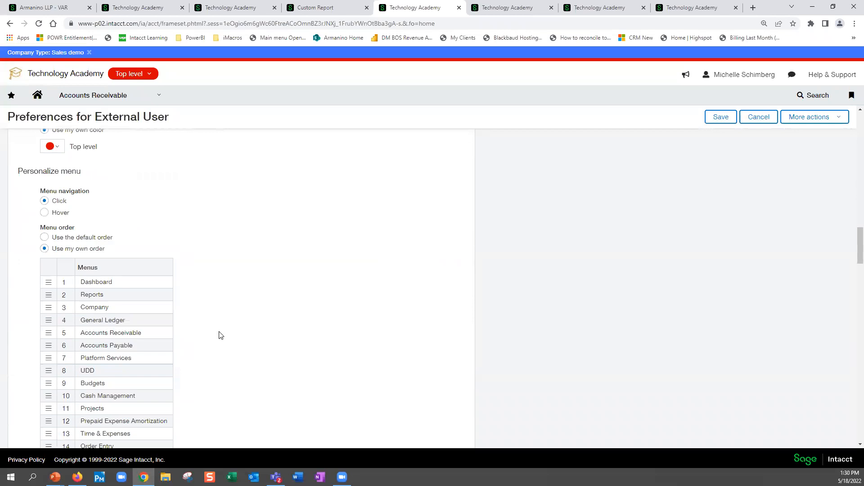
scroll(260, 297, "down", 8)
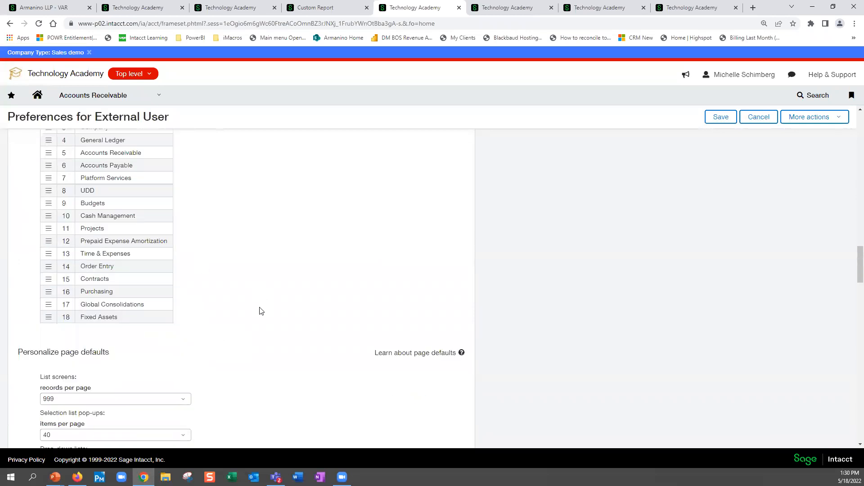
scroll(261, 319, "down", 9)
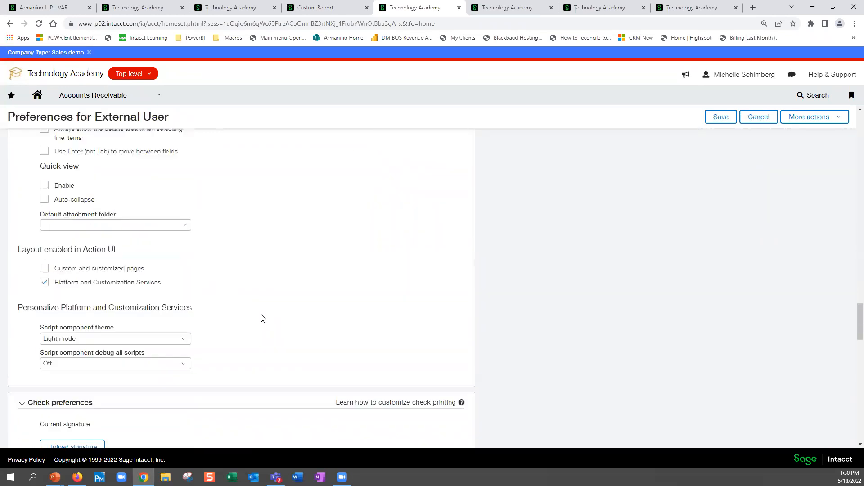
scroll(262, 311, "down", 6)
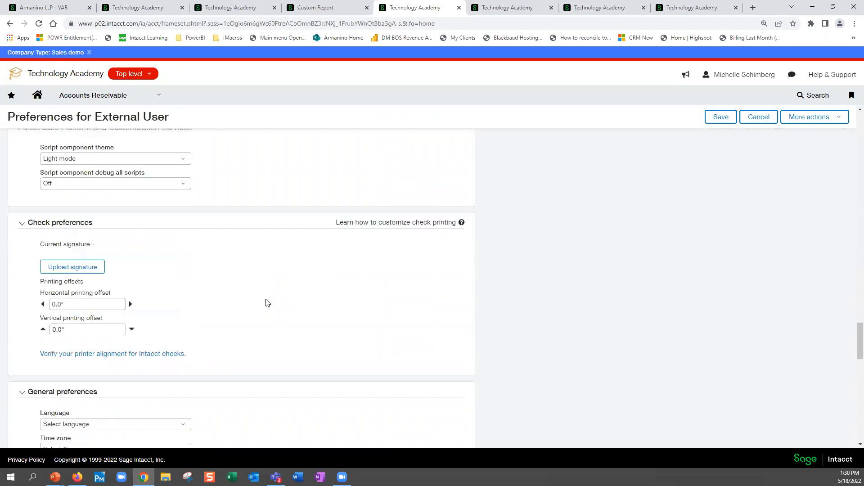
scroll(267, 303, "down", 2)
- Search the preferences page for "def" and set the report filters under General preferences to Hide inactive values
key("ctrl+f")
type("de")
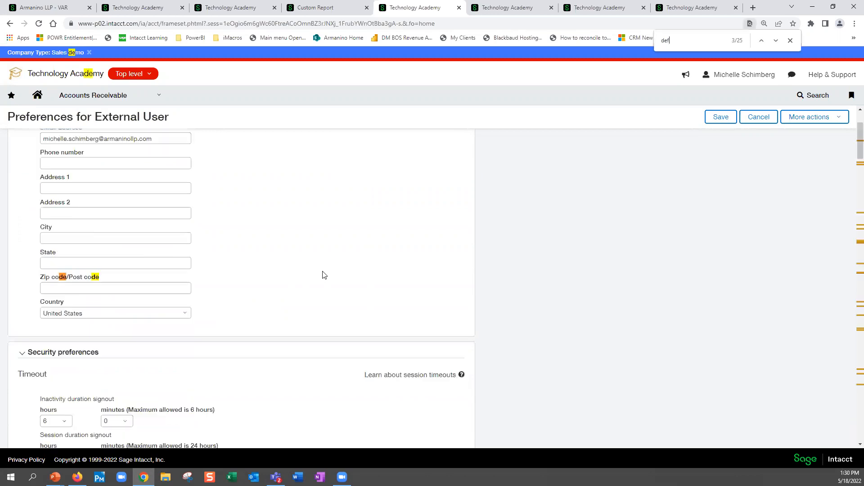
type("f")
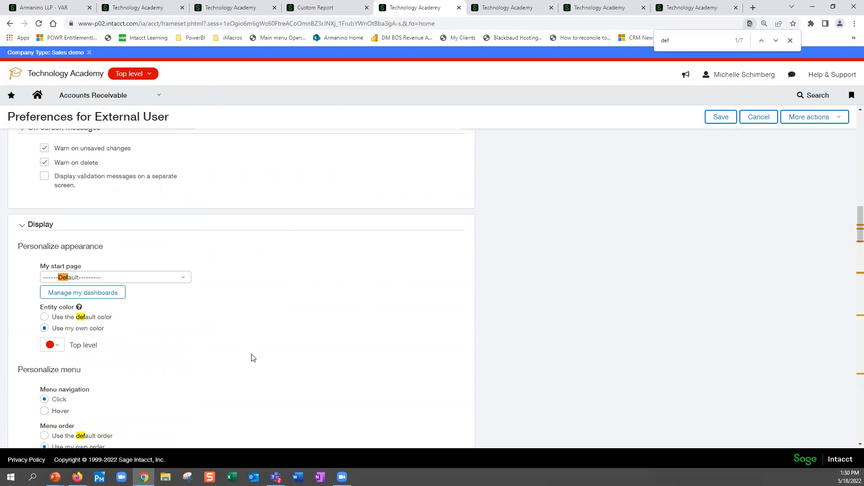
scroll(252, 357, "down", 3)
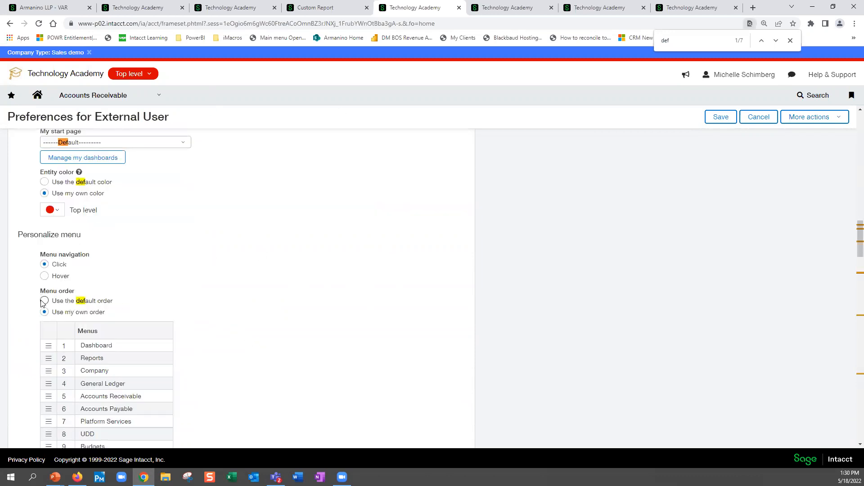
scroll(214, 325, "down", 7)
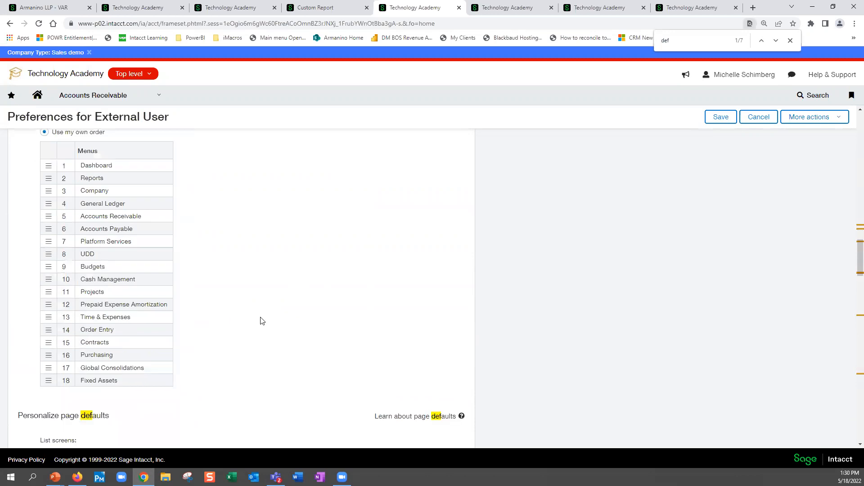
scroll(270, 320, "down", 9)
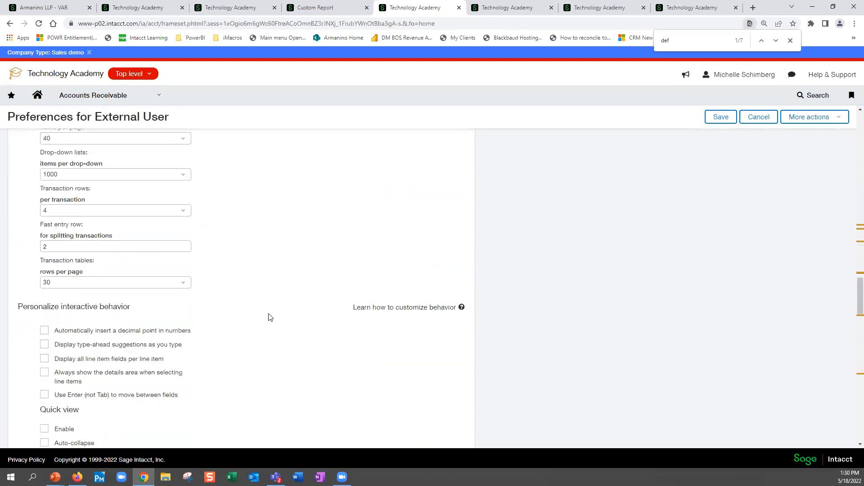
scroll(258, 313, "down", 4)
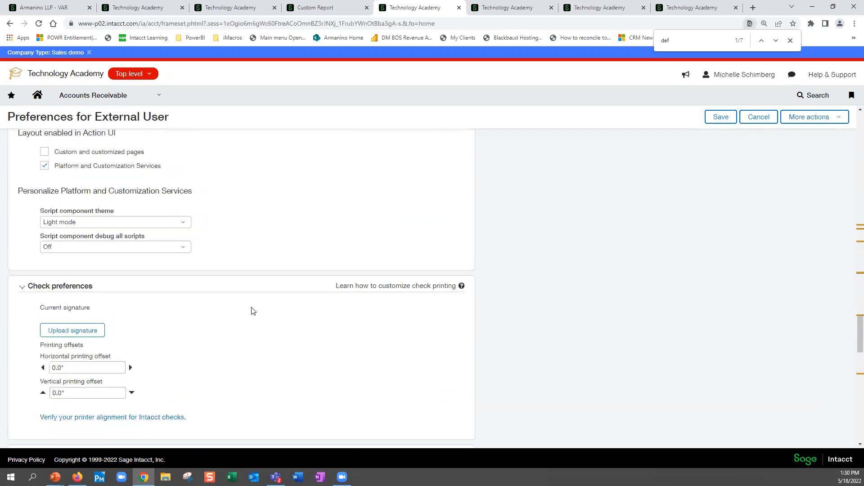
scroll(252, 311, "down", 5)
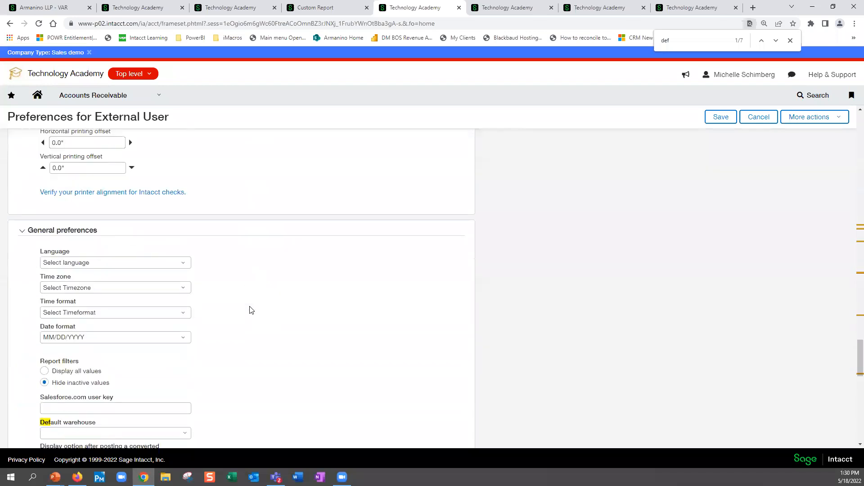
scroll(251, 310, "down", 3)
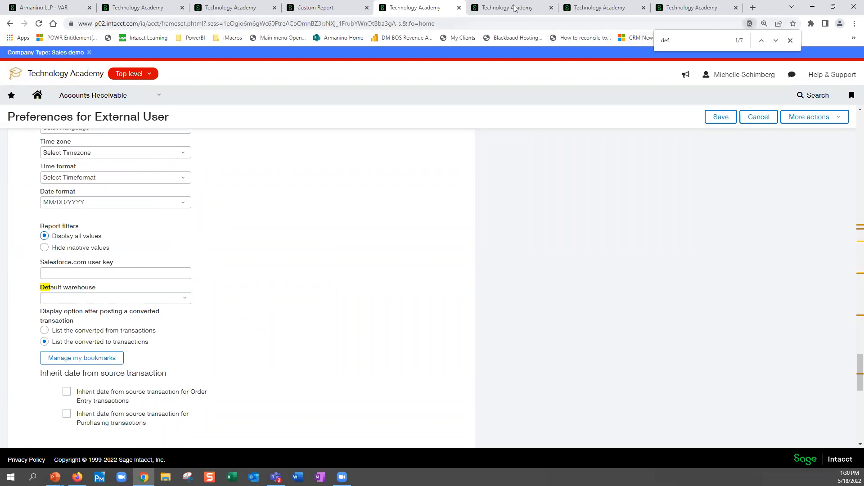
left_click(45, 248)
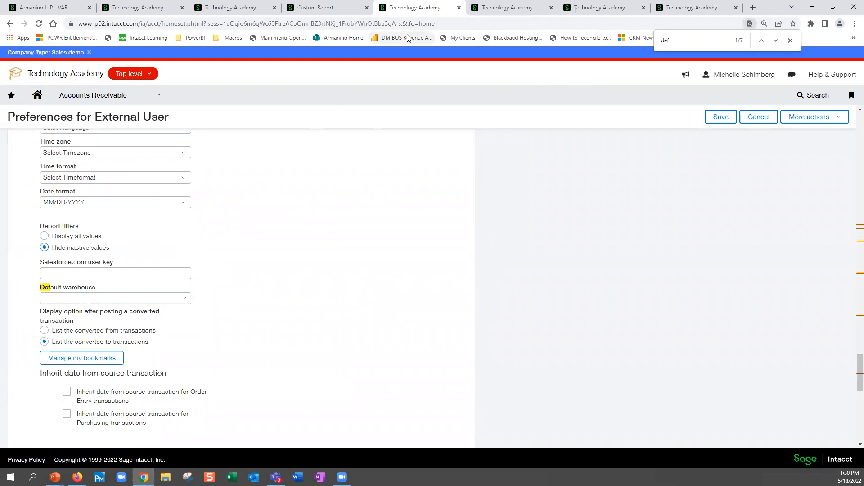
- In another Technology Academy browser tab, open the favorite reports in the Reports Center and start the Balance Sheet - Condensed report
left_click(517, 7)
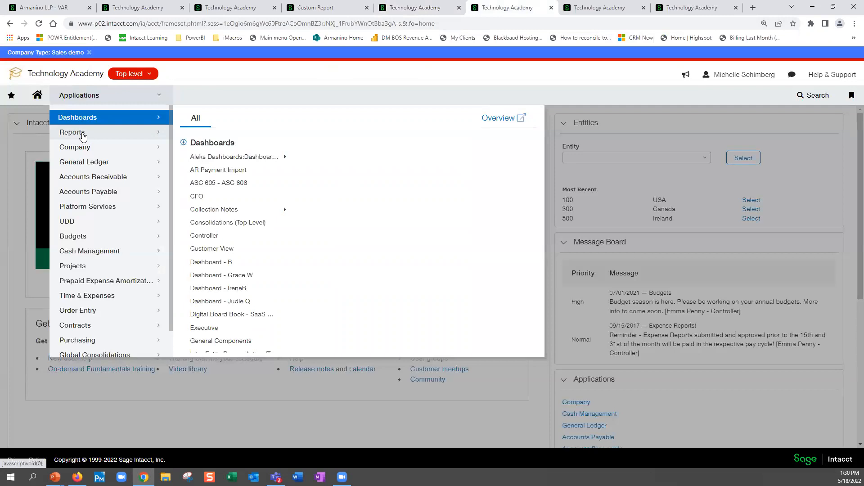
left_click(82, 135)
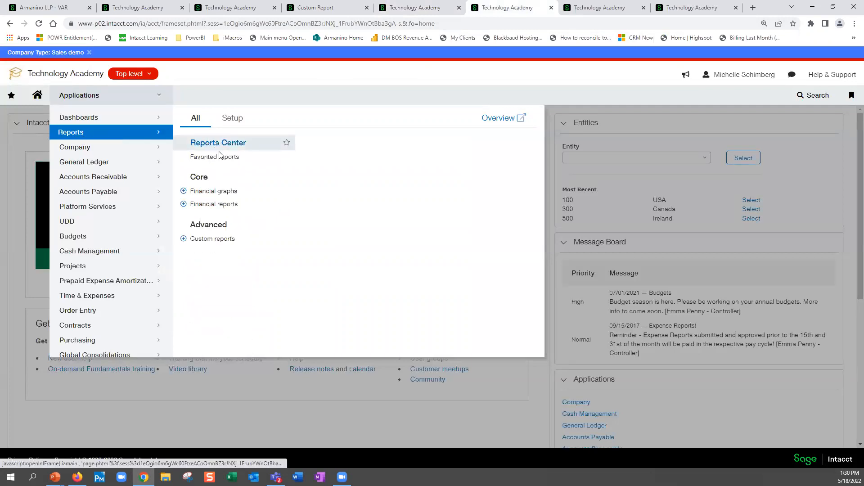
left_click(224, 147)
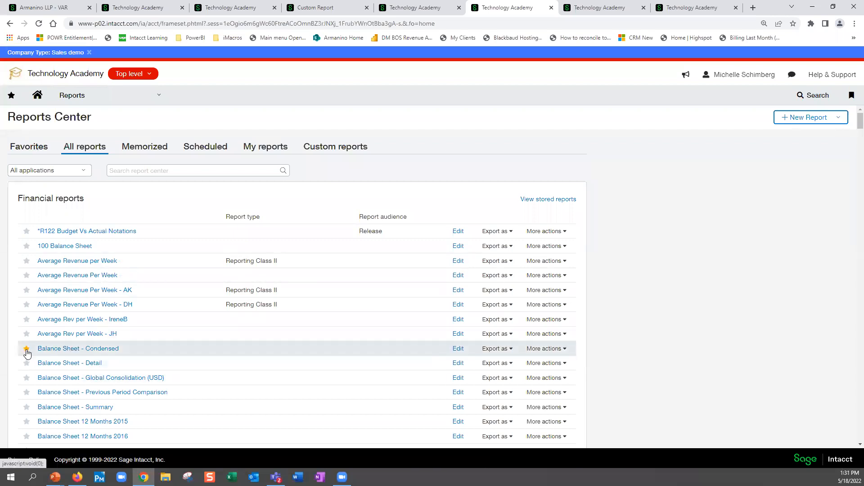
left_click(31, 147)
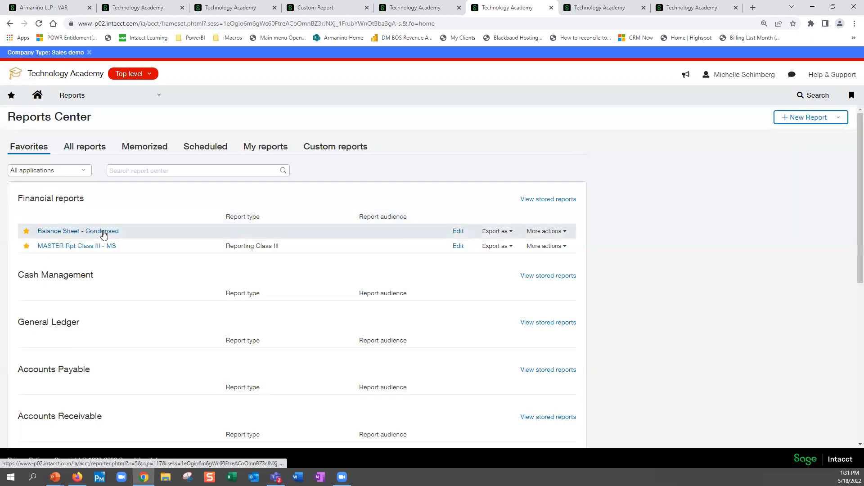
left_click(103, 233)
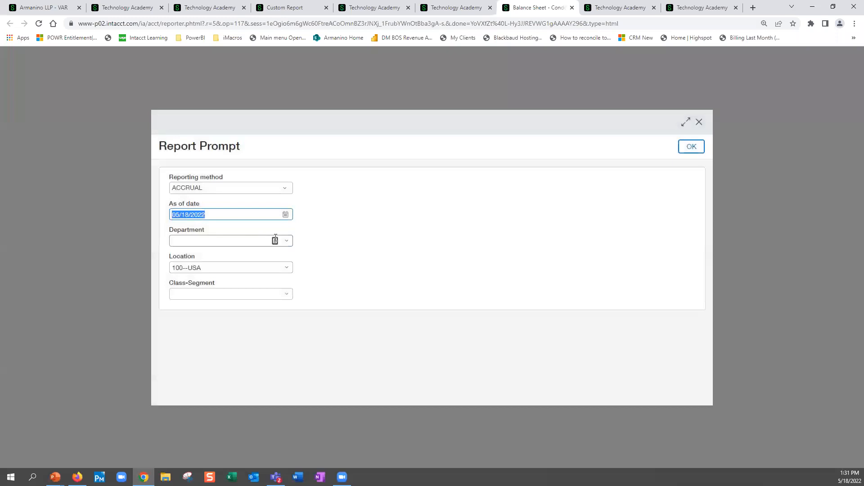
- Set the report location to 100--USA, check the Class-Segment choices, and run the report
left_click(289, 270)
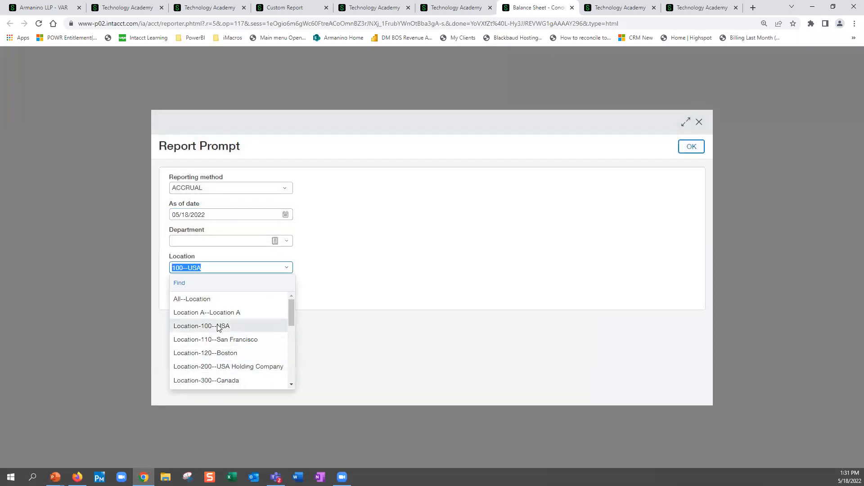
left_click(217, 327)
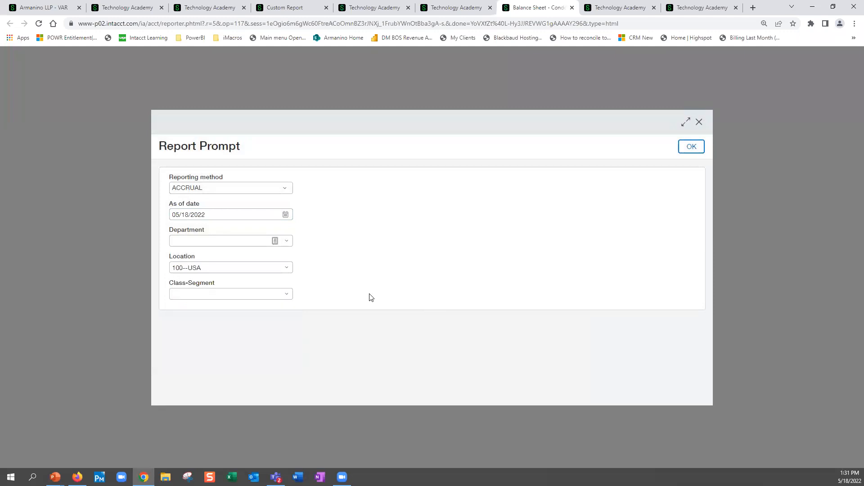
left_click(288, 295)
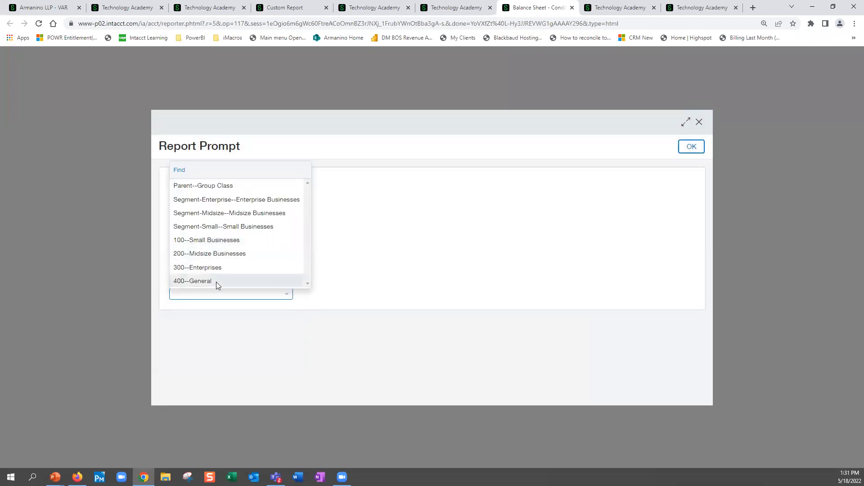
left_click(691, 148)
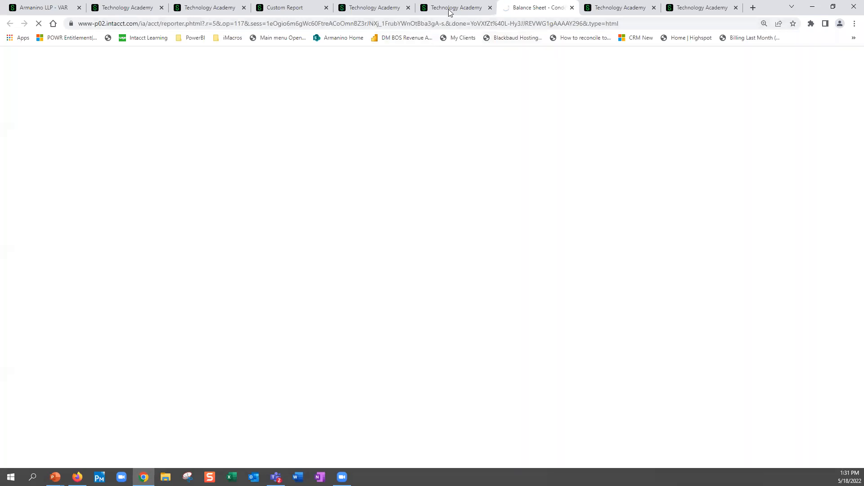
- Go back to the Reports Center page and open the personal user preferences
left_click(449, 11)
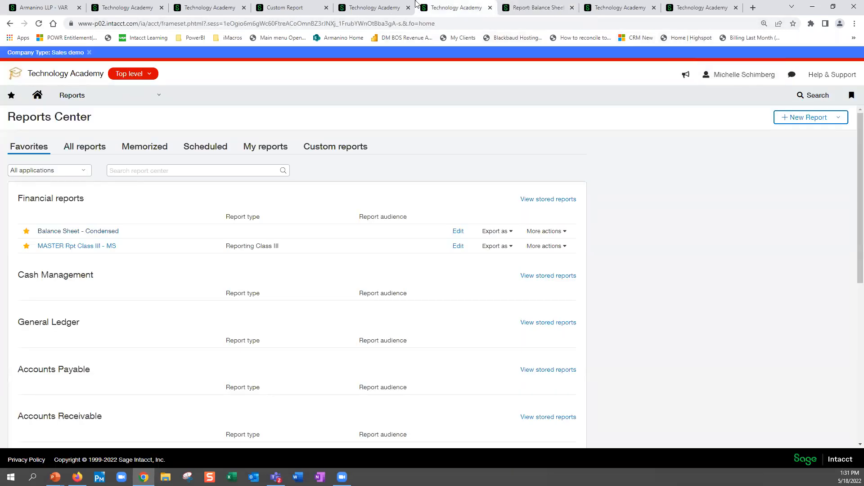
left_click(383, 10)
left_click(485, 9)
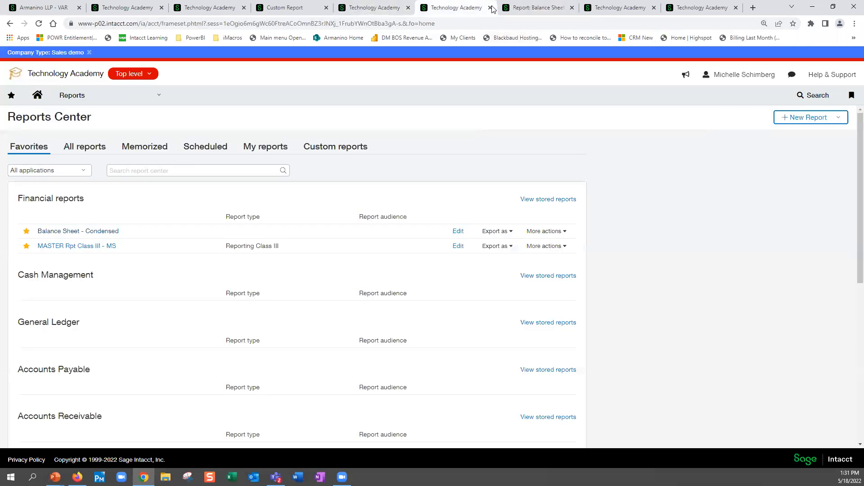
left_click(748, 75)
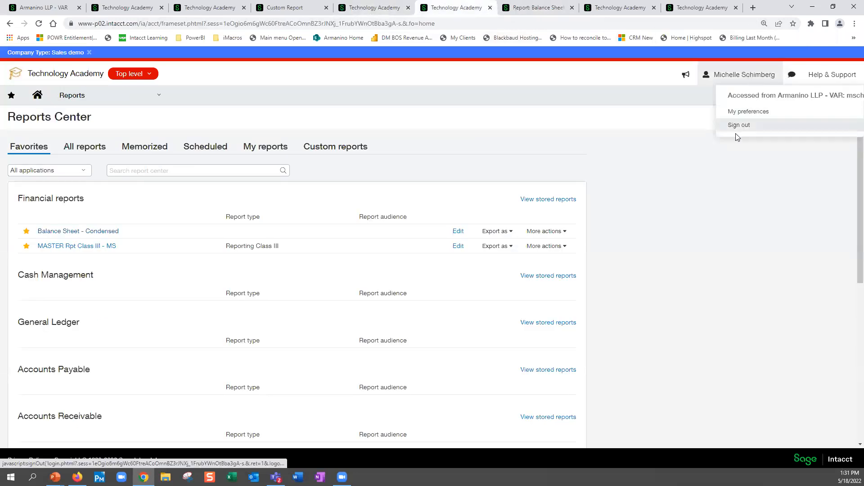
left_click(752, 113)
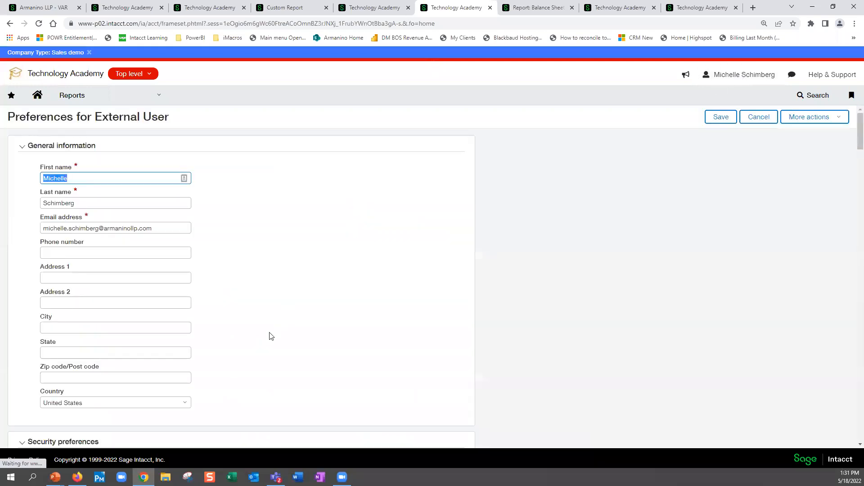
- Search the preferences page for "show" and "inac" to locate the report filters setting
key("ctrl+f")
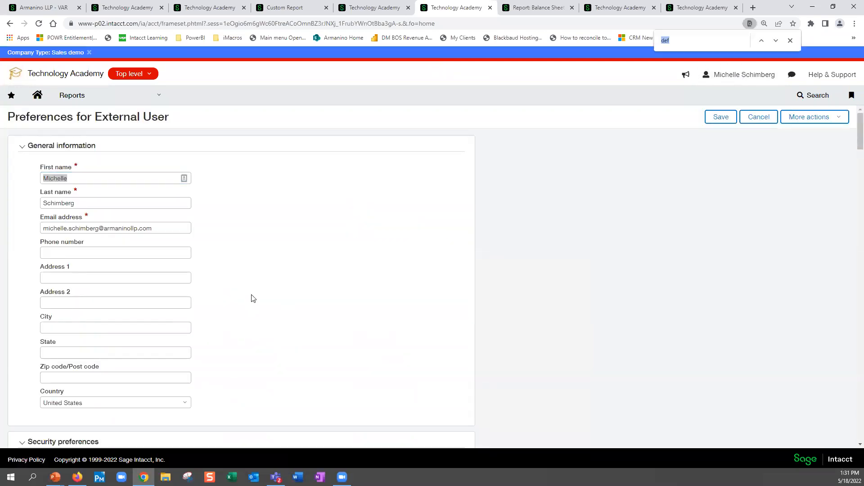
type("show")
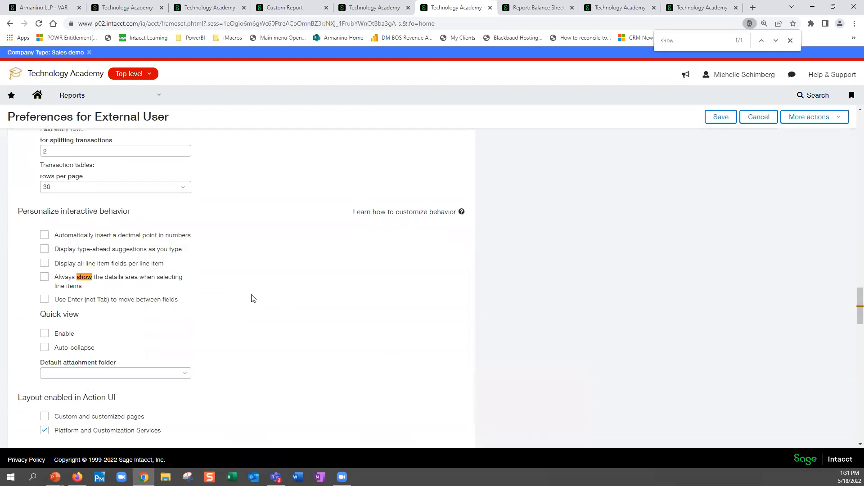
type("+")
key("BackSpace")
key("ctrl+f")
type("inac")
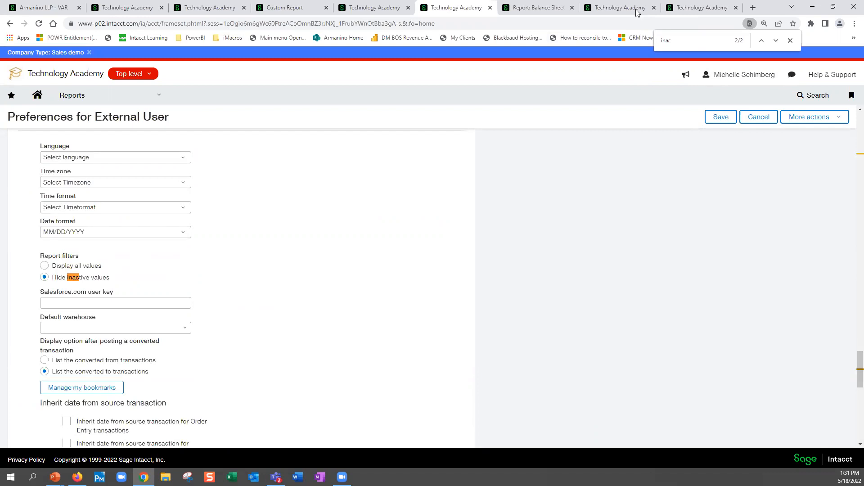
- Set the report filters preference to Display all values and save the user preferences
left_click(49, 268)
left_click(719, 117)
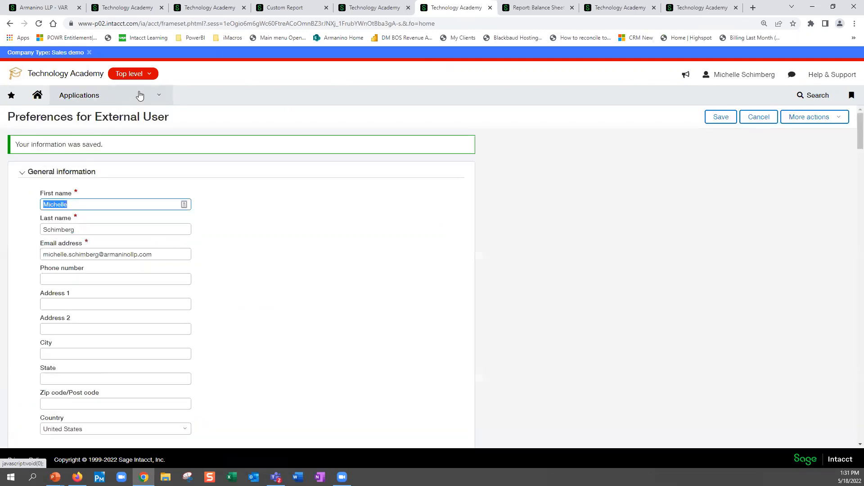
- Return to the Reports Center and start the Balance Sheet - Condensed report from the favorites
left_click(140, 96)
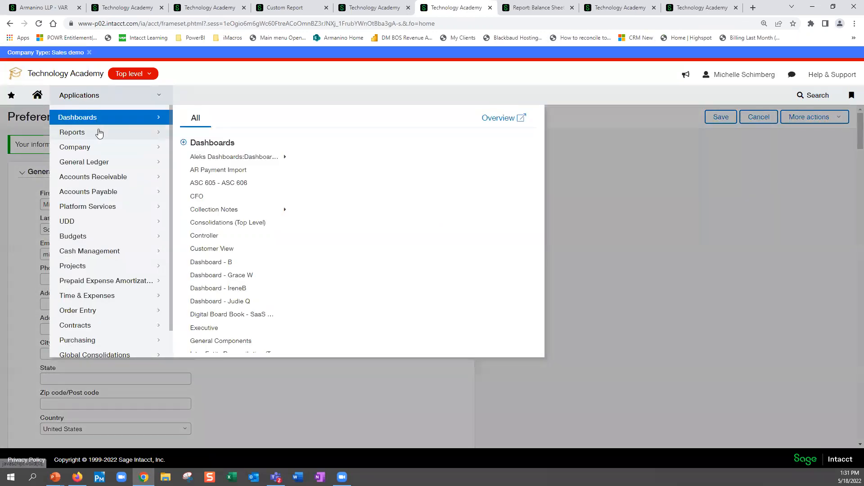
mouse_move(100, 133)
left_click(217, 157)
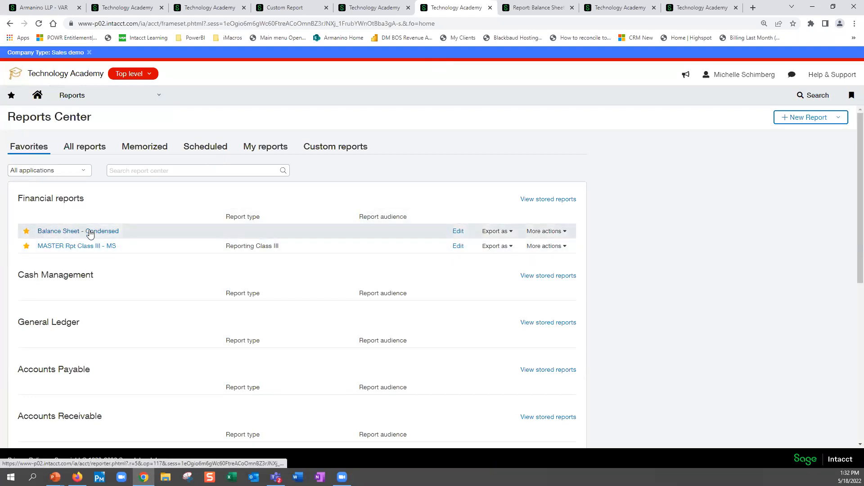
left_click(90, 231)
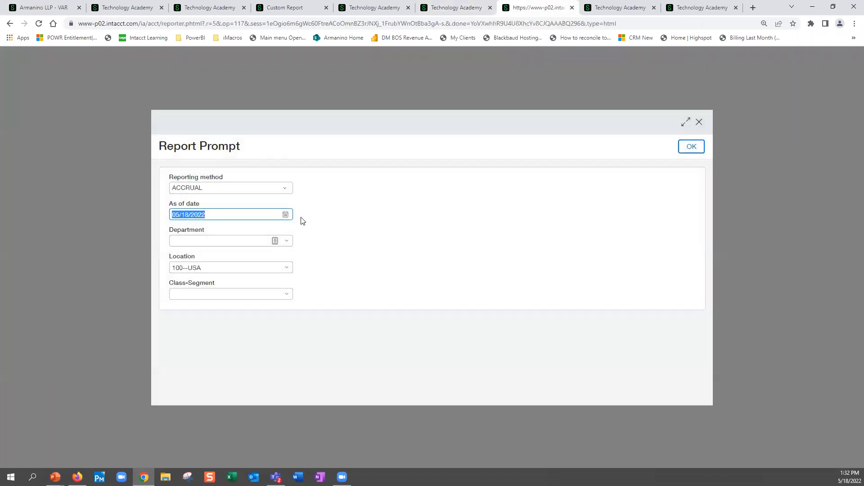
- Look through the full list of Class-Segment choices in the report prompt, then run the balance sheet without choosing one
left_click(286, 294)
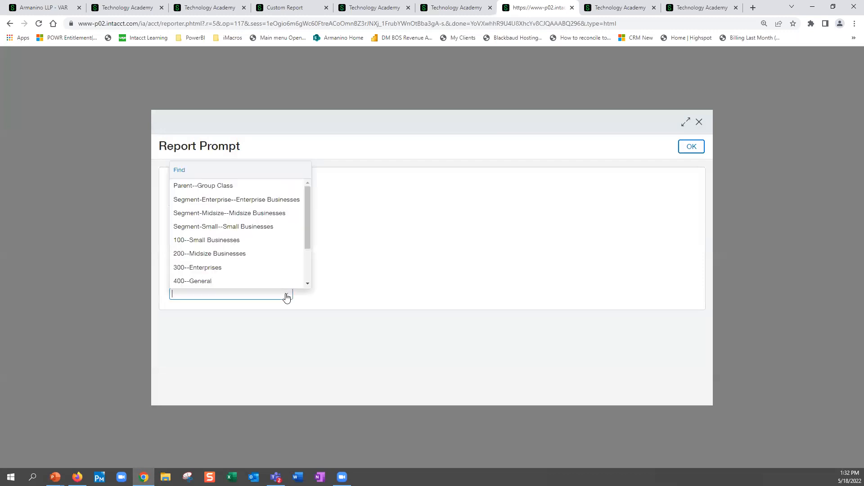
scroll(237, 256, "down", 2)
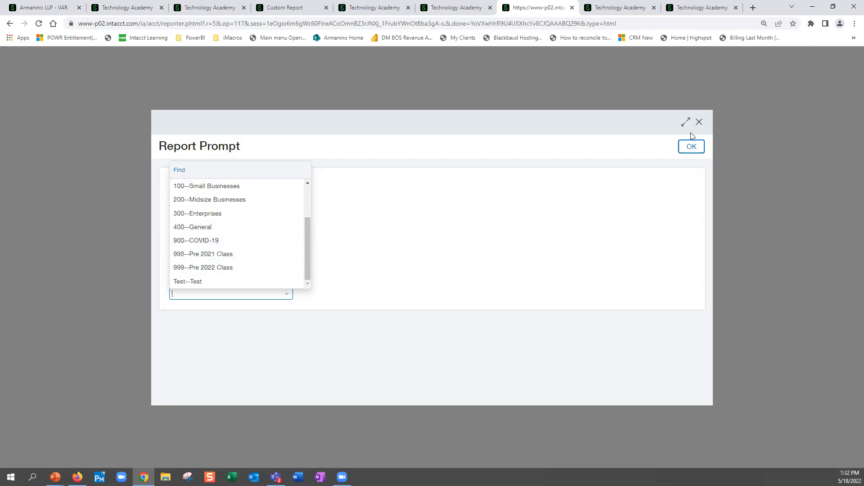
left_click(693, 148)
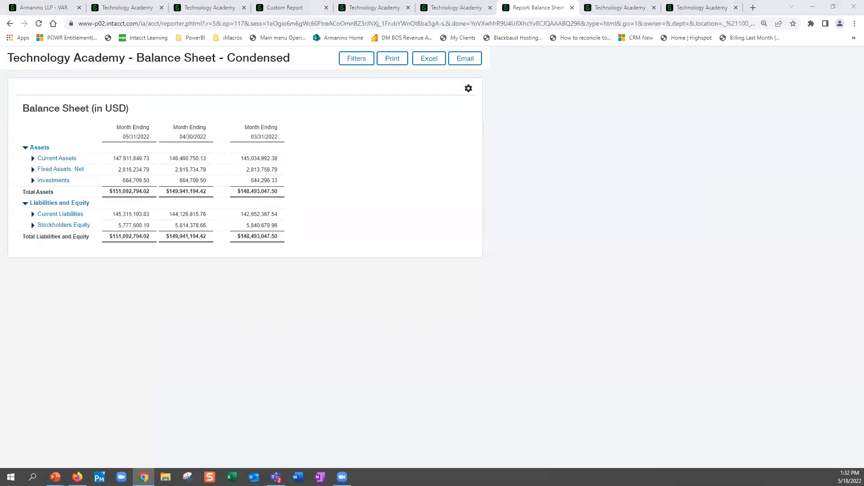
key("alt+Tab")
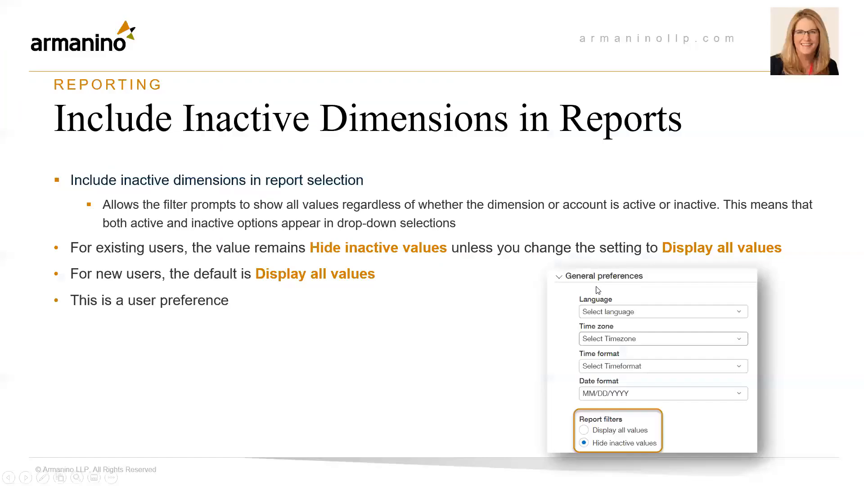
left_click(602, 311)
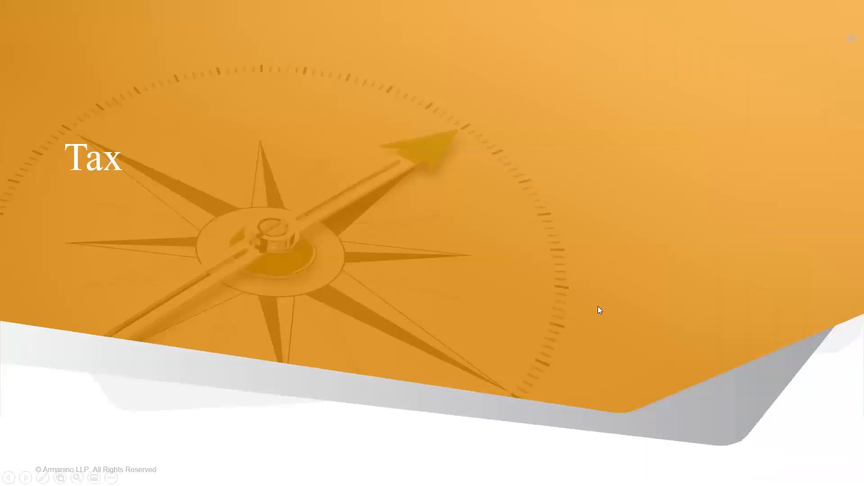
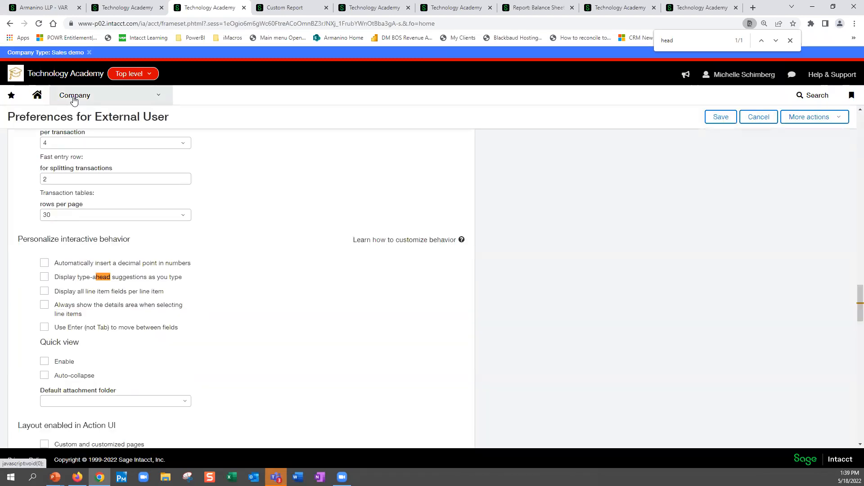
- Open the company information for editing to view the header background color option, and return to the read-only company information page without saving
left_click(74, 97)
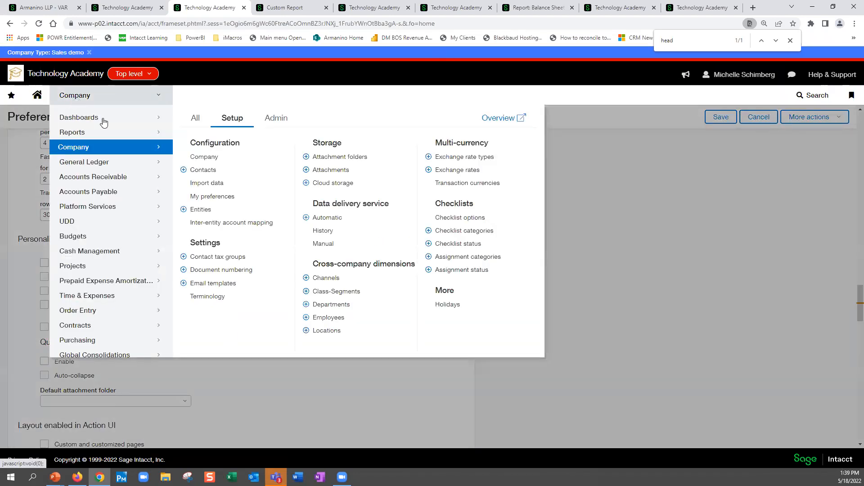
left_click(201, 161)
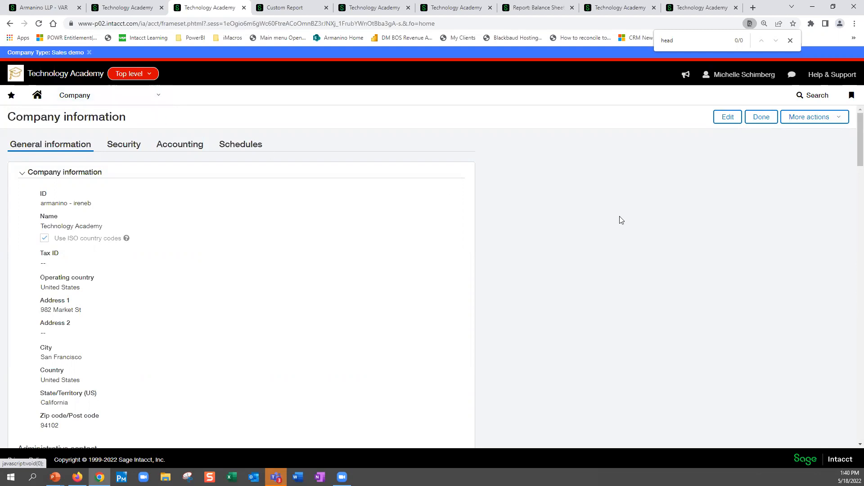
left_click(725, 120)
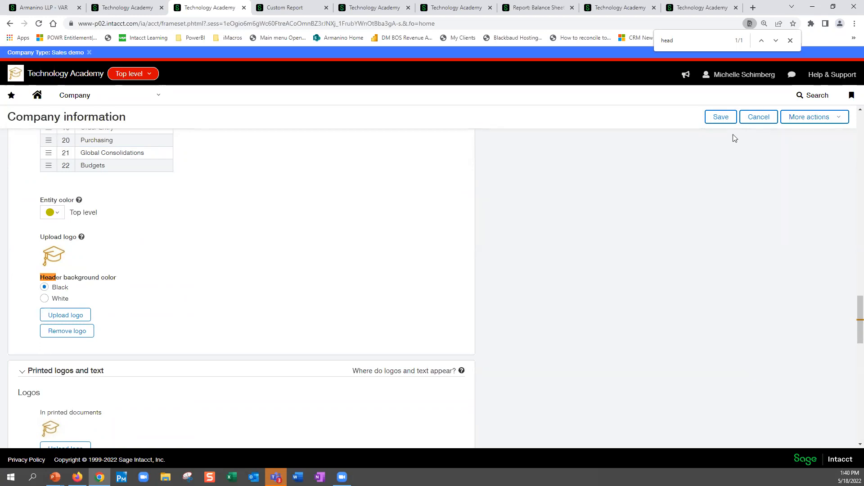
left_click(116, 97)
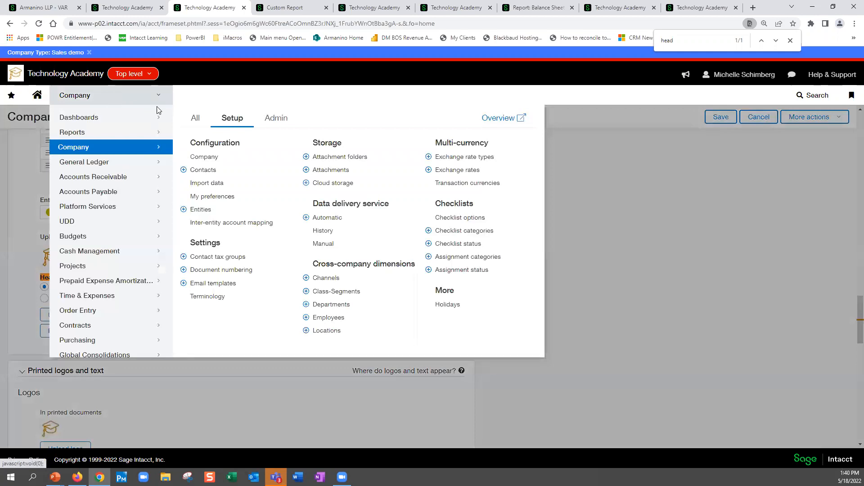
left_click(205, 156)
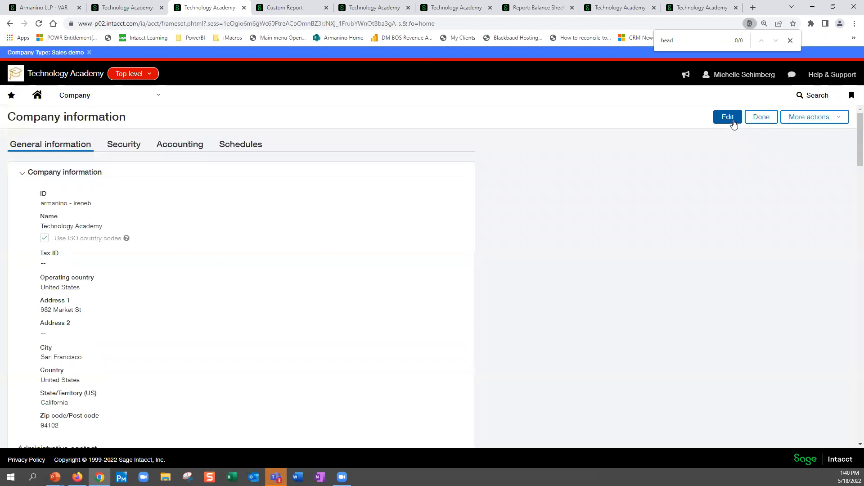
left_click(108, 98)
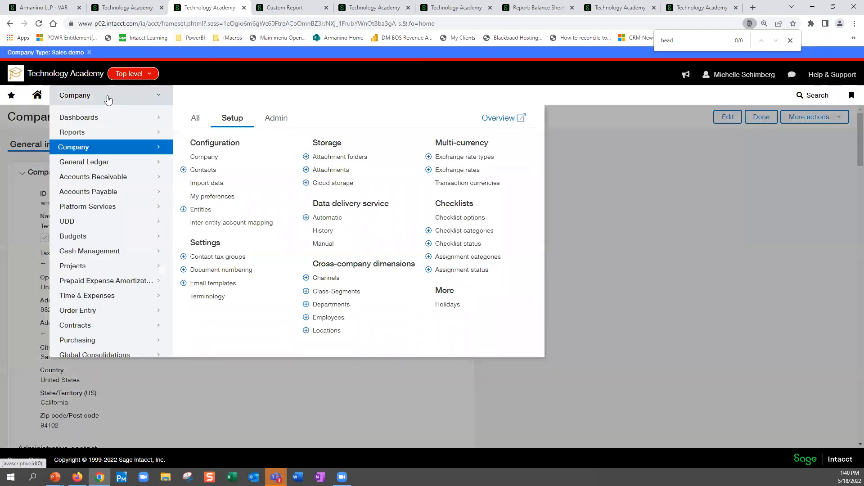
left_click(209, 162)
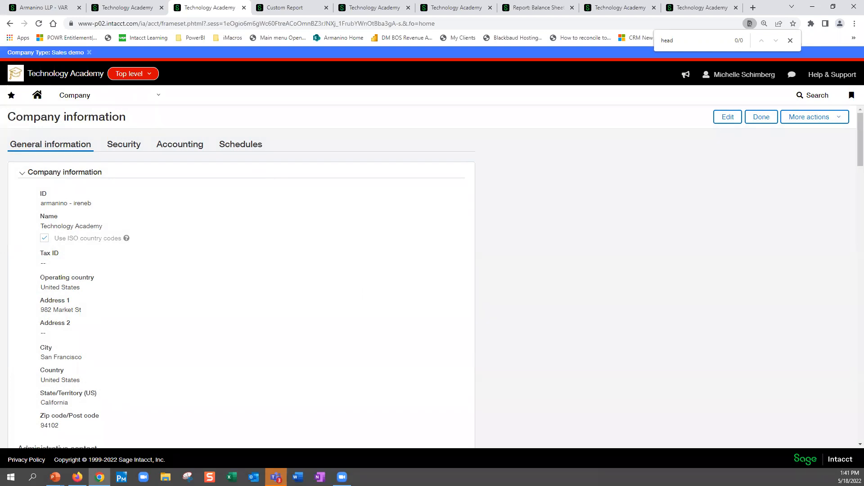
- Open the Cash Management bank reconciliation for the 100_SVB--Silicon Valley Bank (USD) account
left_click(107, 95)
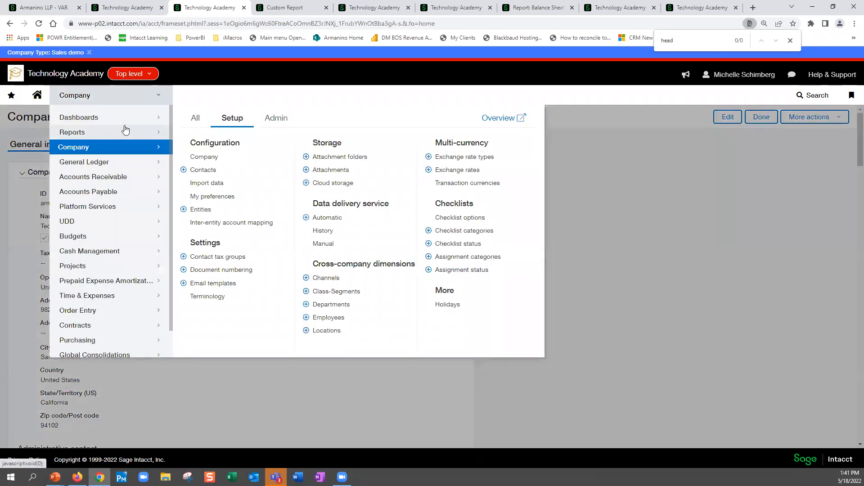
left_click(116, 251)
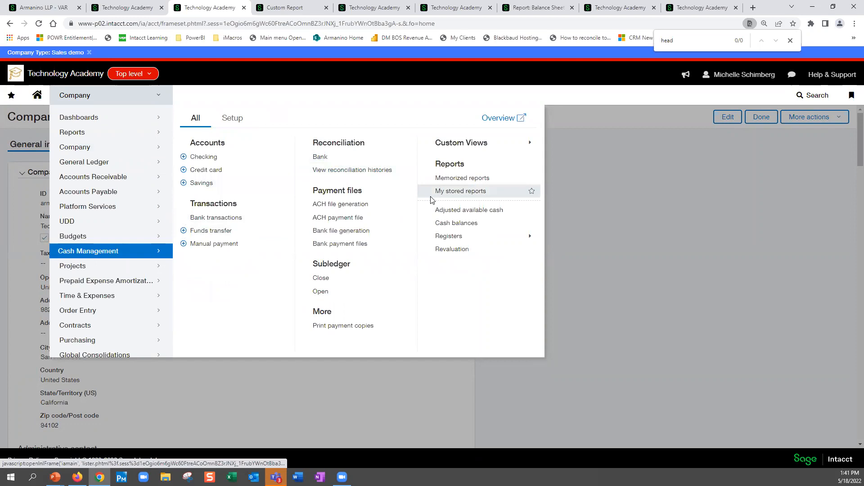
left_click(321, 156)
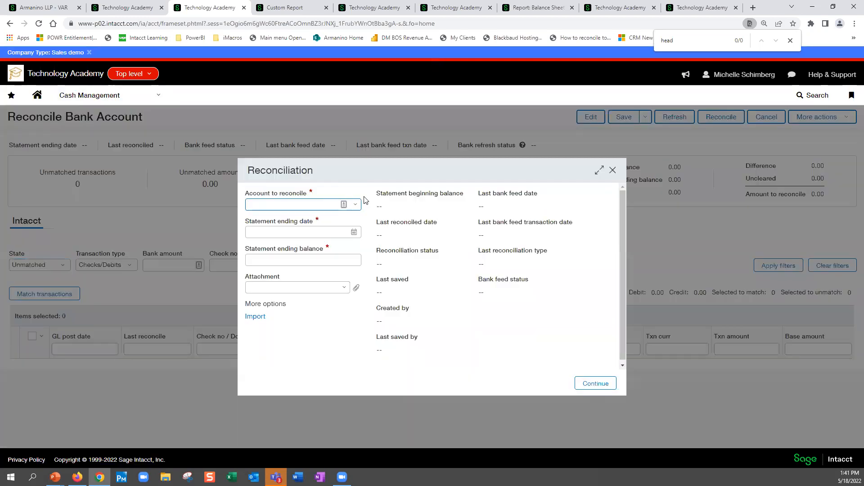
left_click(355, 205)
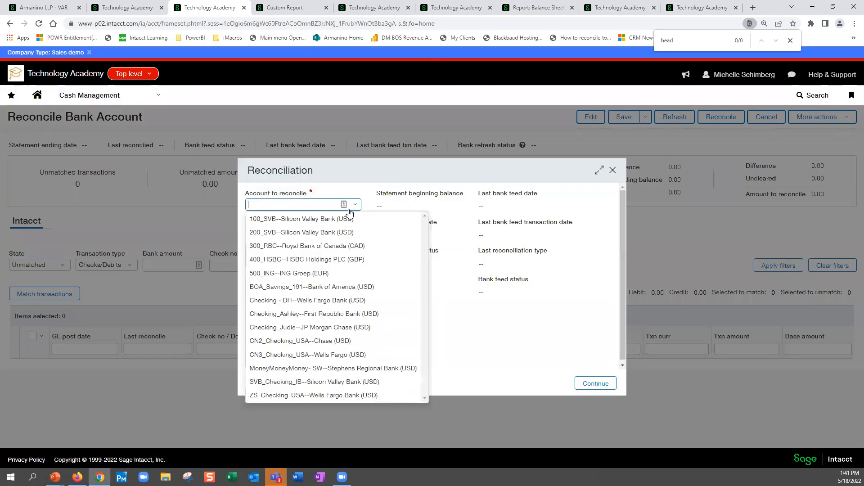
left_click(322, 220)
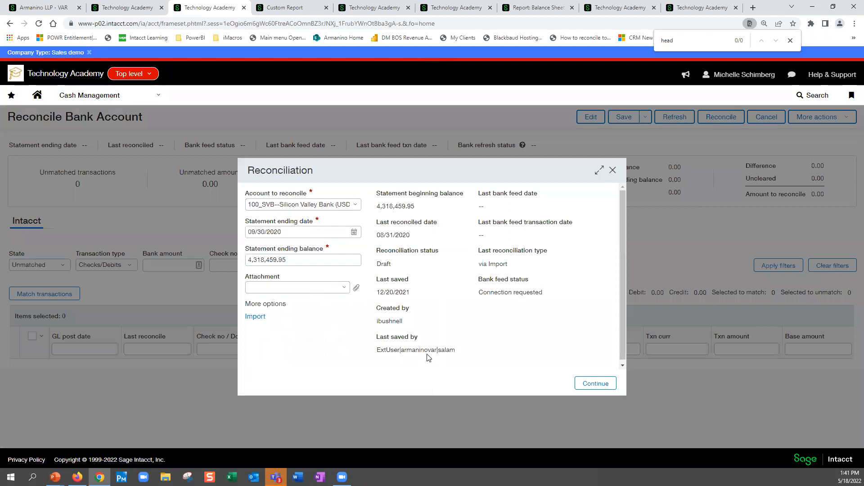
left_click(595, 387)
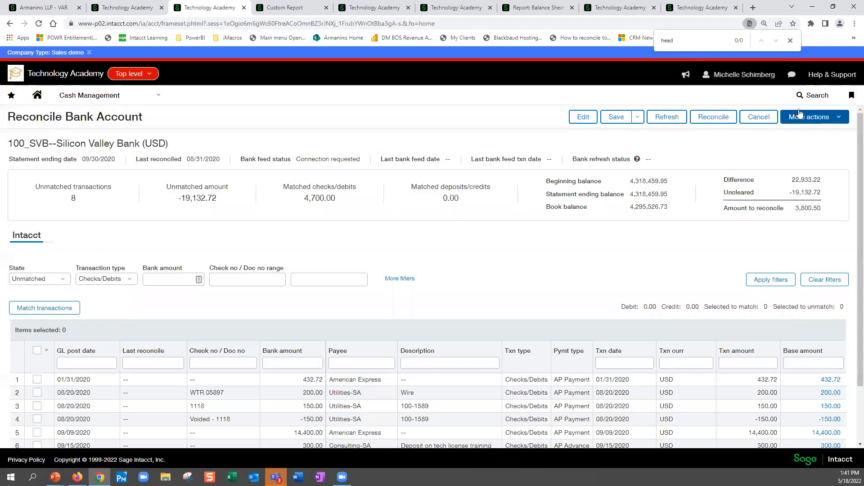
- Open a new journal entry from the bank reconciliation to view its Draft option, and close it without entering anything
left_click(804, 114)
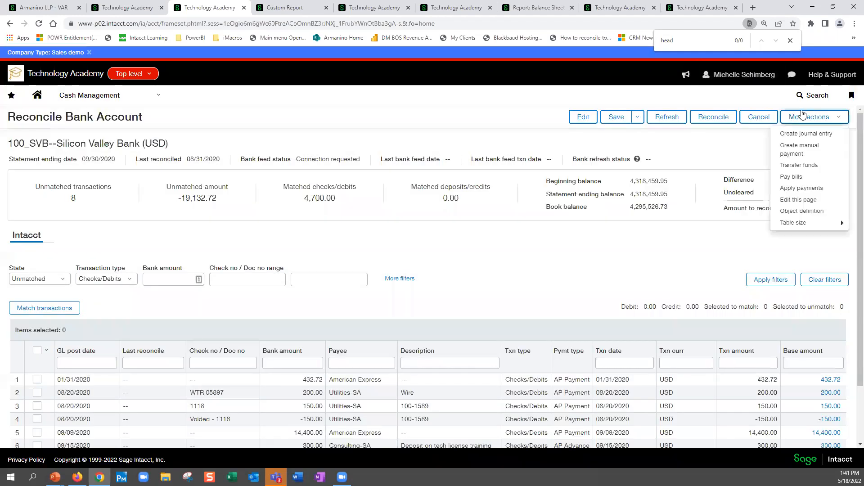
left_click(816, 135)
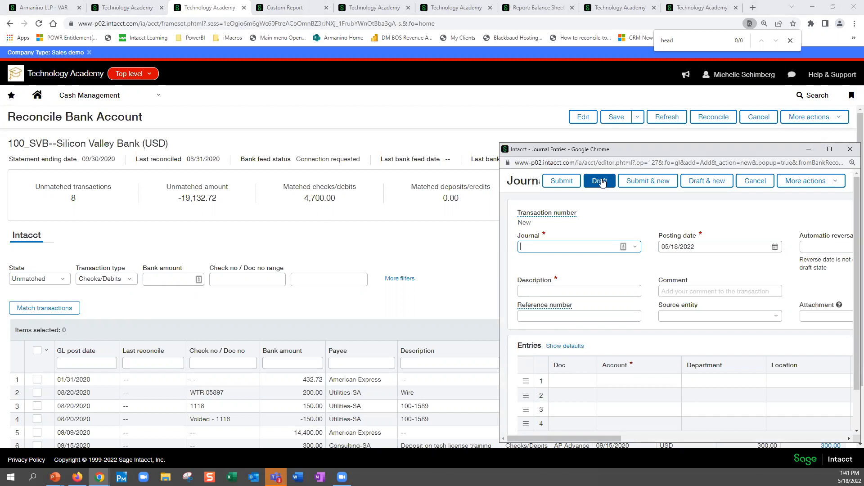
left_click(850, 151)
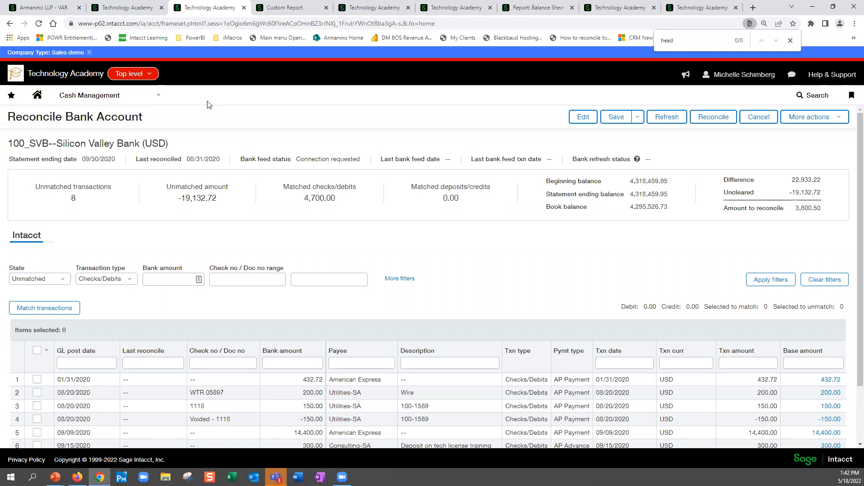
- Open the Accounts Receivable invoices list and switch from the top level to the 100--USA entity
left_click(131, 99)
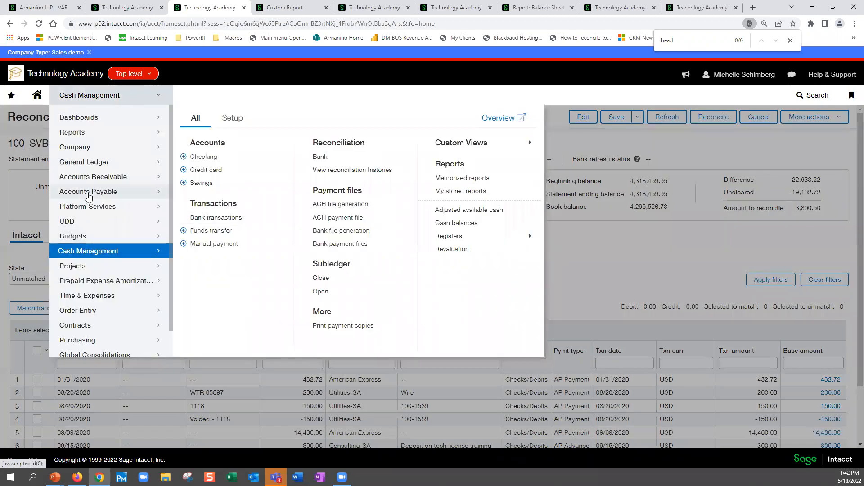
left_click(119, 178)
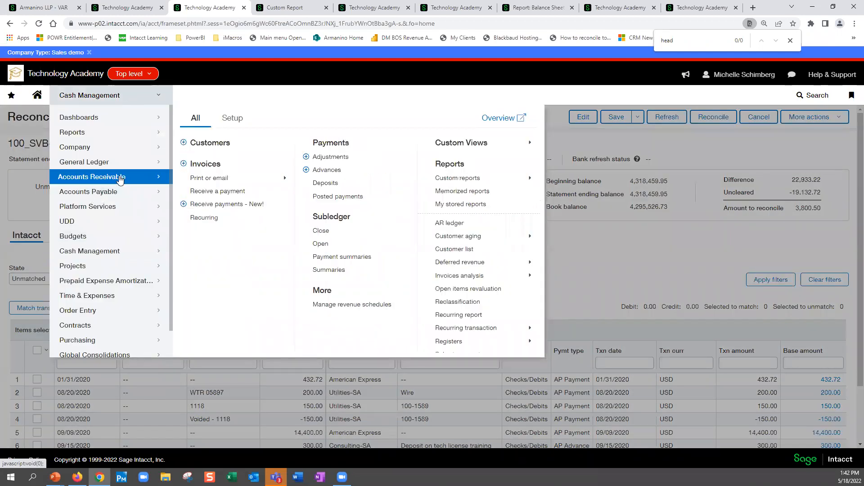
left_click(209, 168)
left_click(474, 74)
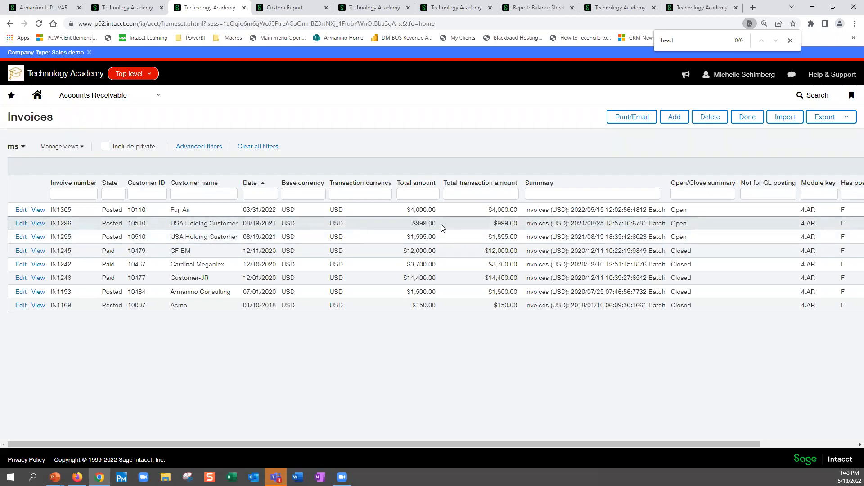
left_click(144, 76)
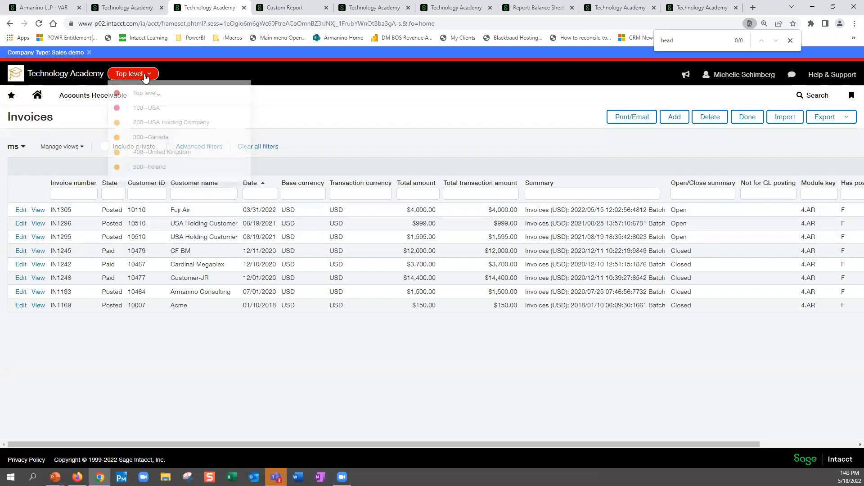
left_click(154, 112)
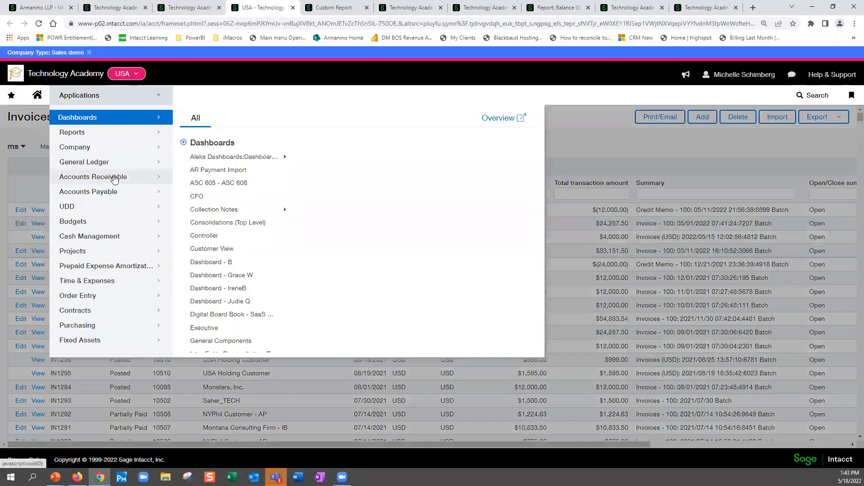
- Enter "us" in the name filter of the Accounts Receivable posted payments, and start a new received payment
mouse_move(114, 178)
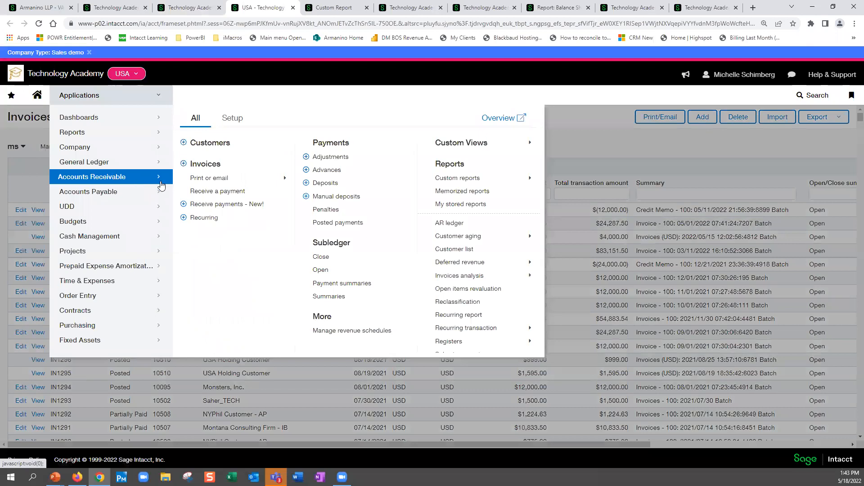
left_click(216, 204)
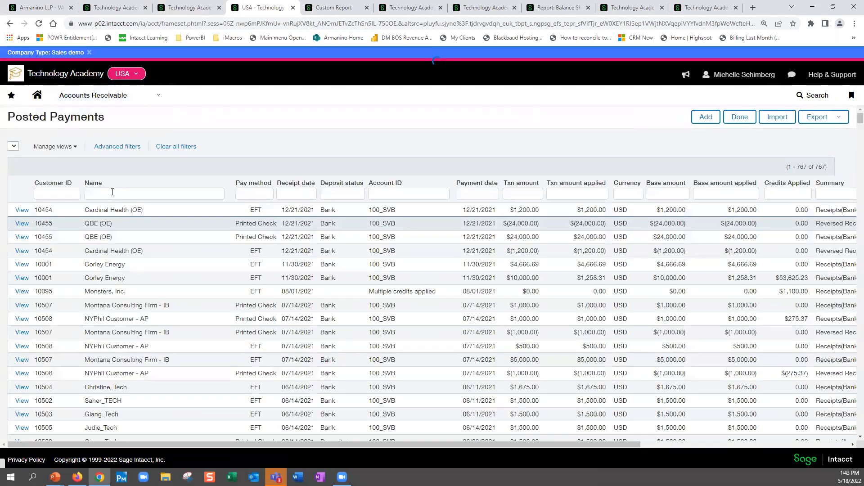
left_click(114, 193)
type("us")
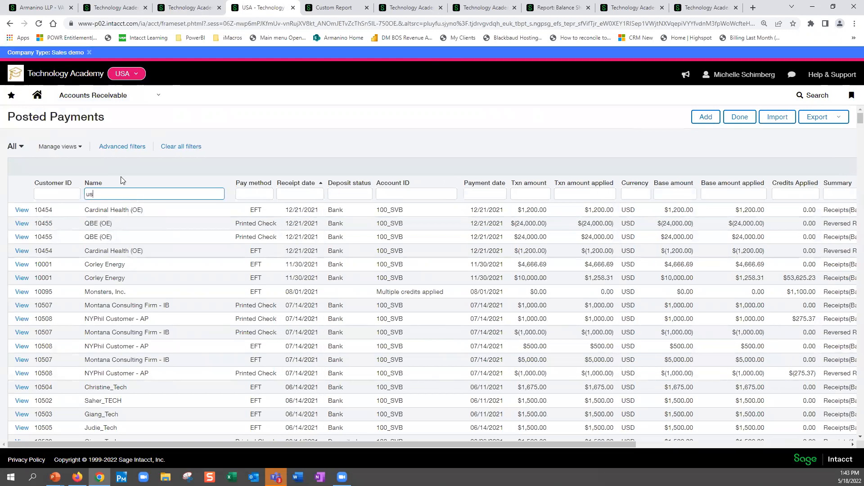
left_click(704, 120)
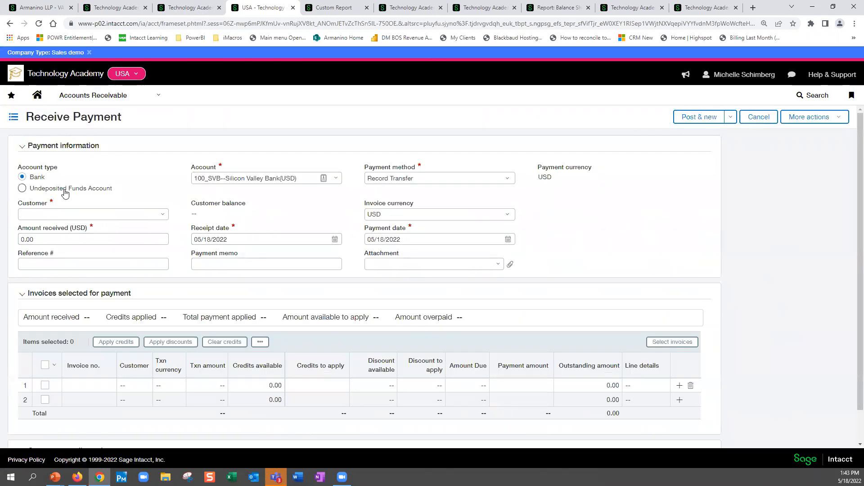
- Set the payment's account type to Undeposited Funds Account and choose USA Holding Customer as the customer
left_click(22, 189)
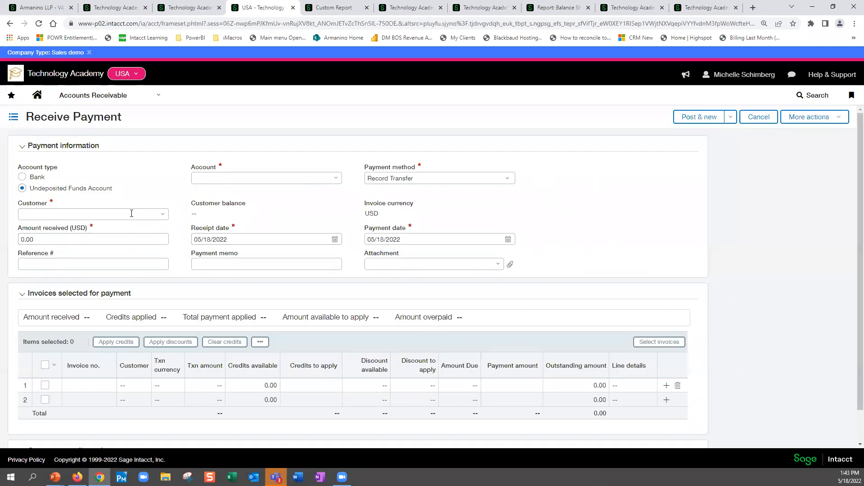
left_click(162, 216)
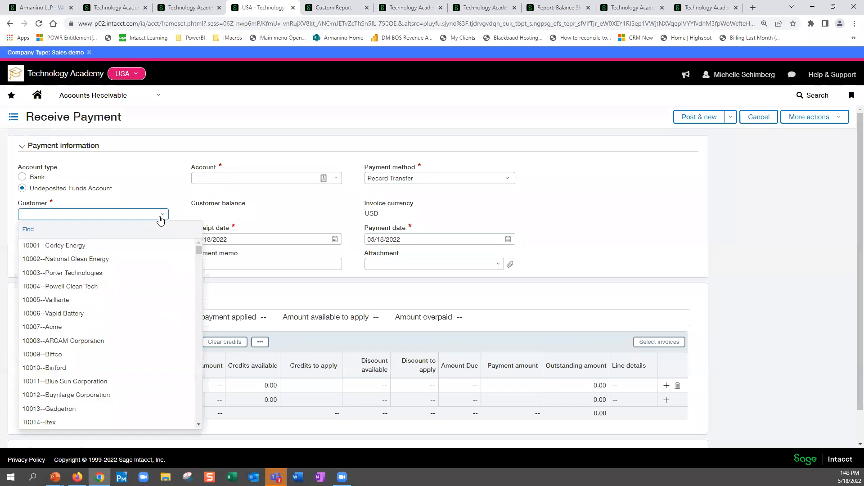
type("us")
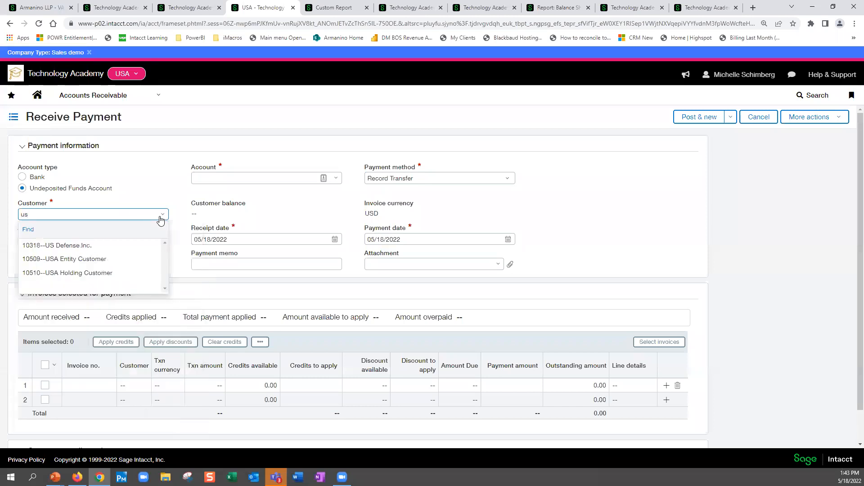
left_click(97, 273)
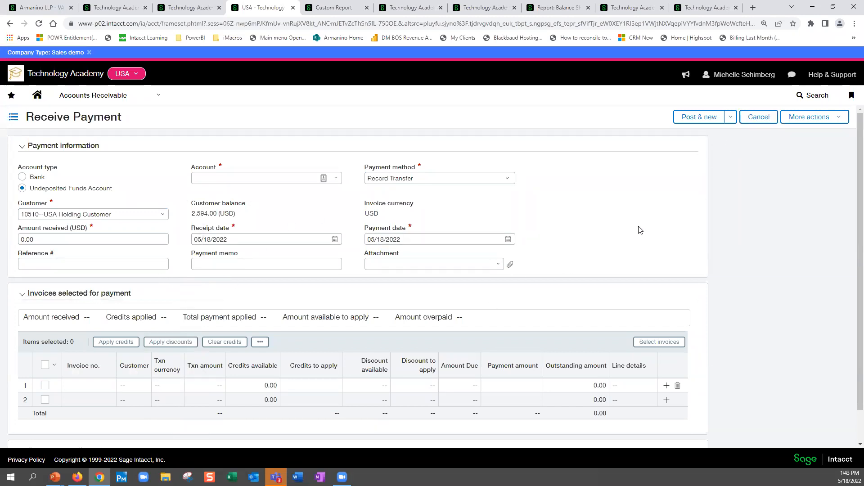
- Select the open invoice IN1296 for the customer and add it to the payment
scroll(634, 227, "down", 1)
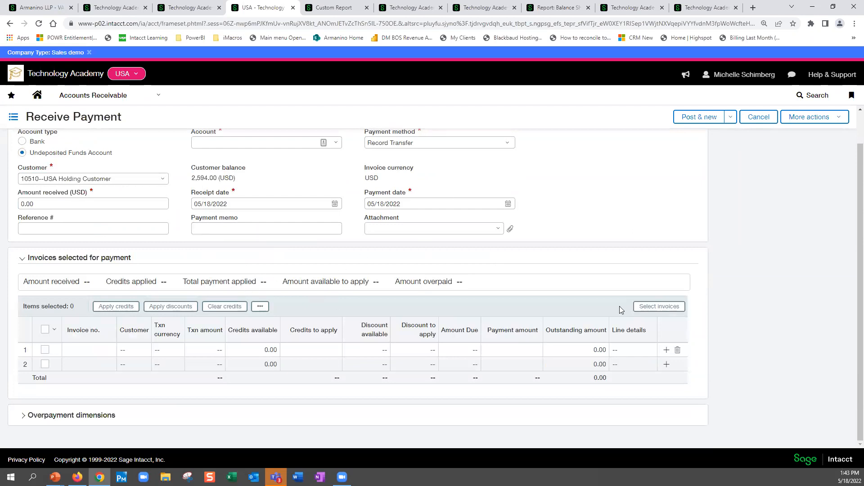
left_click(653, 307)
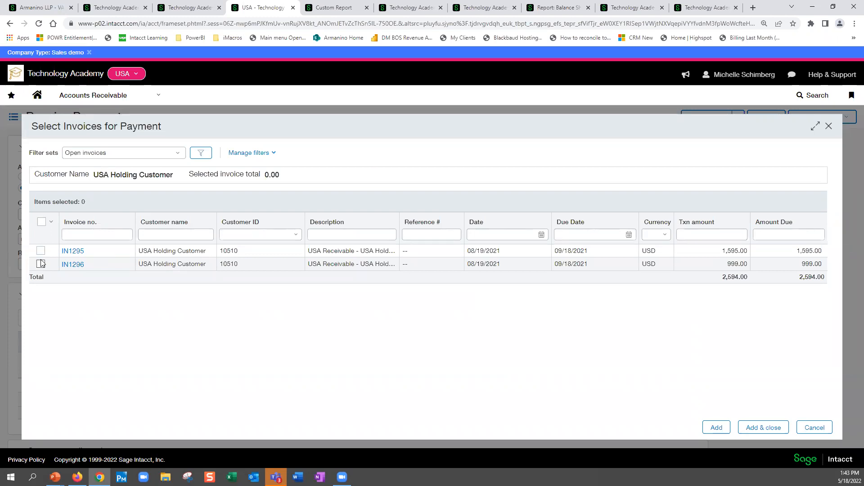
left_click(41, 265)
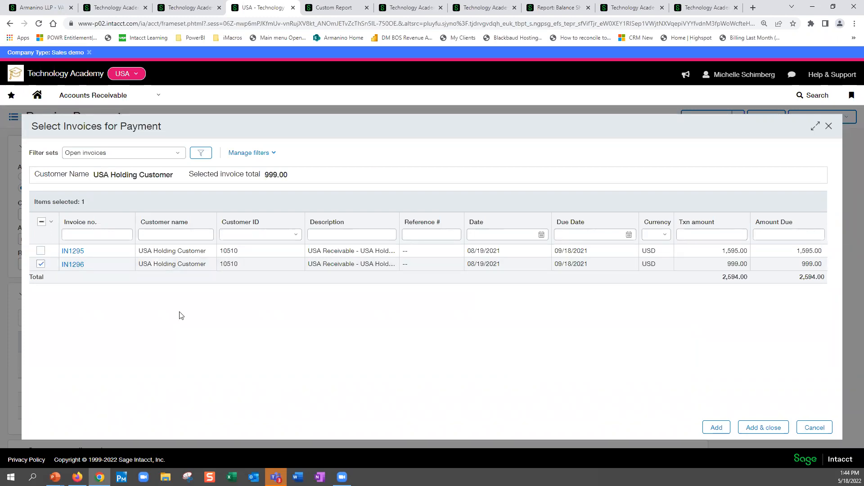
left_click(721, 427)
left_click(766, 428)
- Switch the received payment's account type to Bank and accept the account type change
left_click(313, 179)
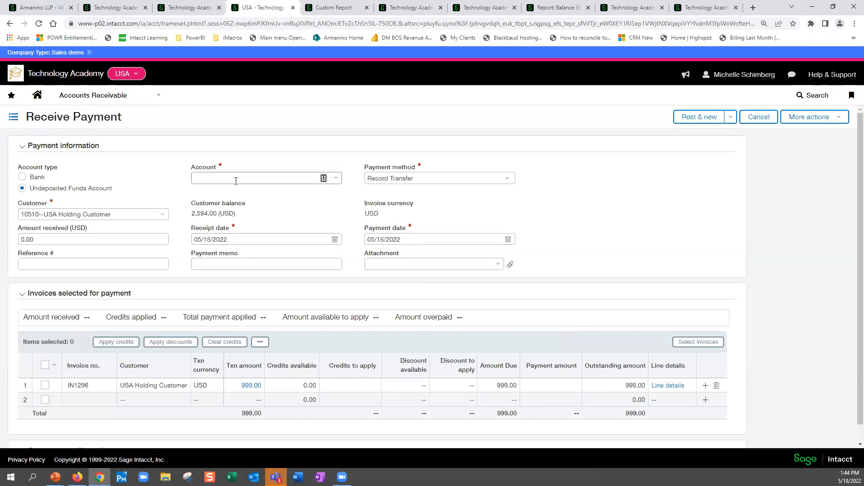
left_click(338, 180)
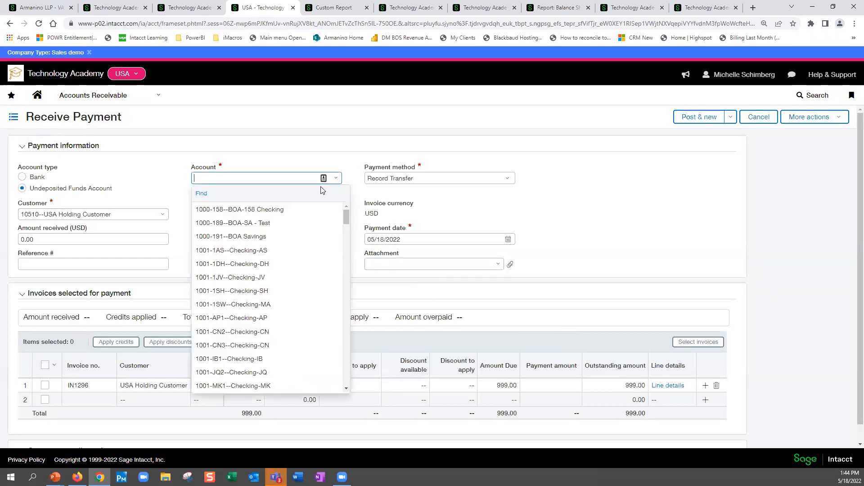
left_click(23, 177)
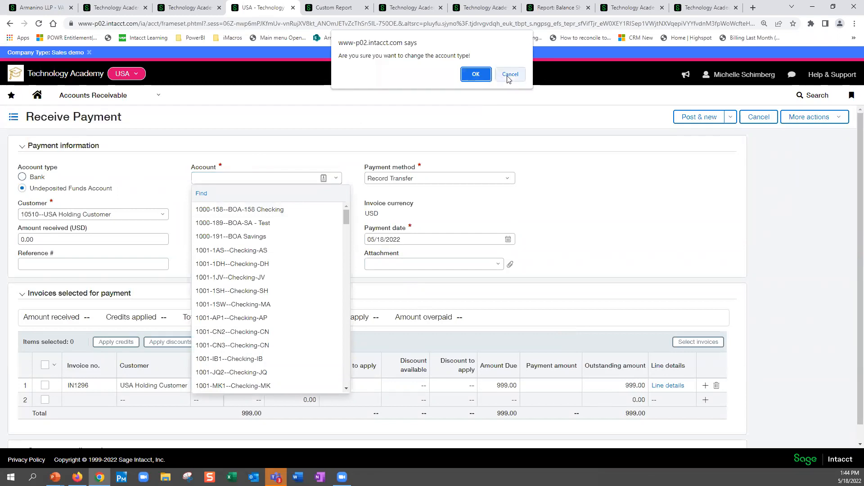
left_click(475, 74)
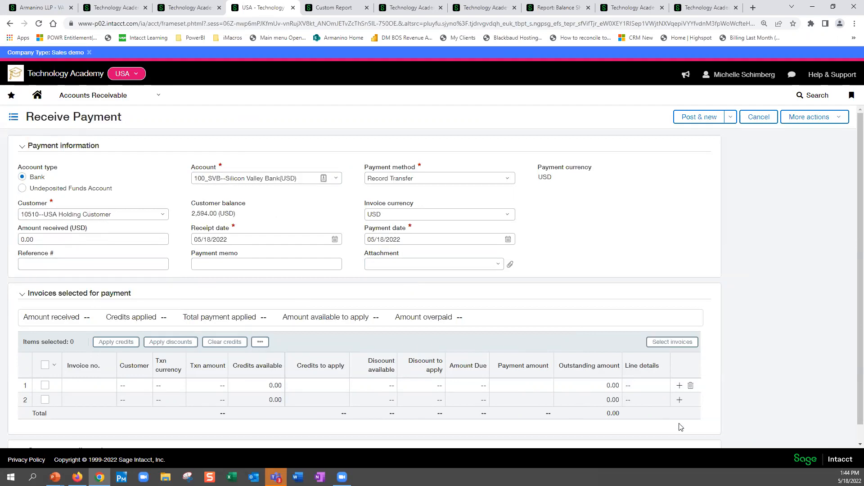
- Add the open invoice IN1296 of USA Holding Customer to the bank payment again
left_click(673, 342)
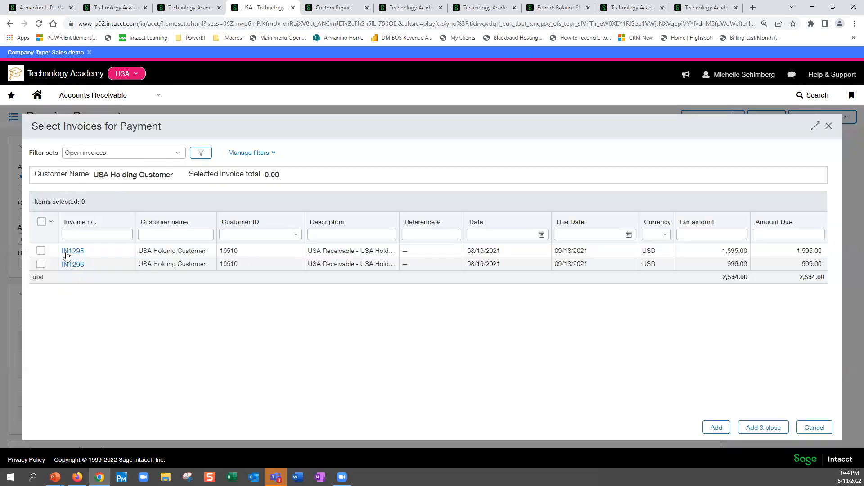
left_click(41, 264)
left_click(763, 427)
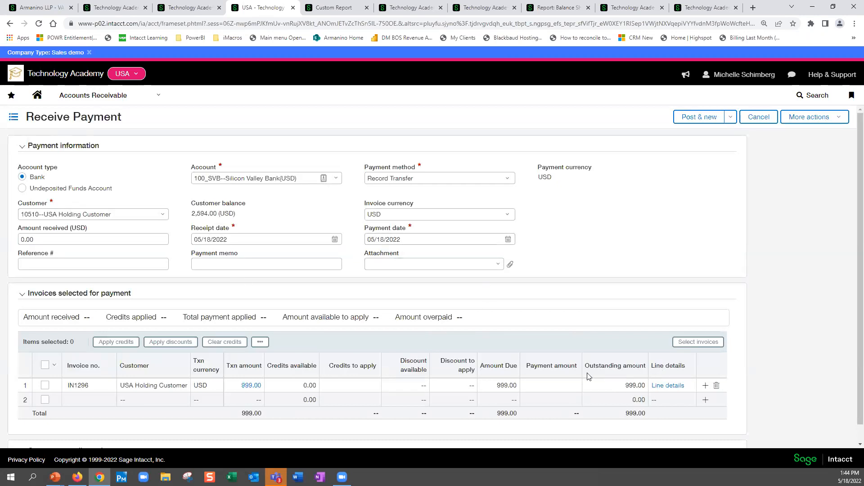
- Try to set the payment amount of invoice IN1296 to 1000
left_click(550, 385)
type("1000")
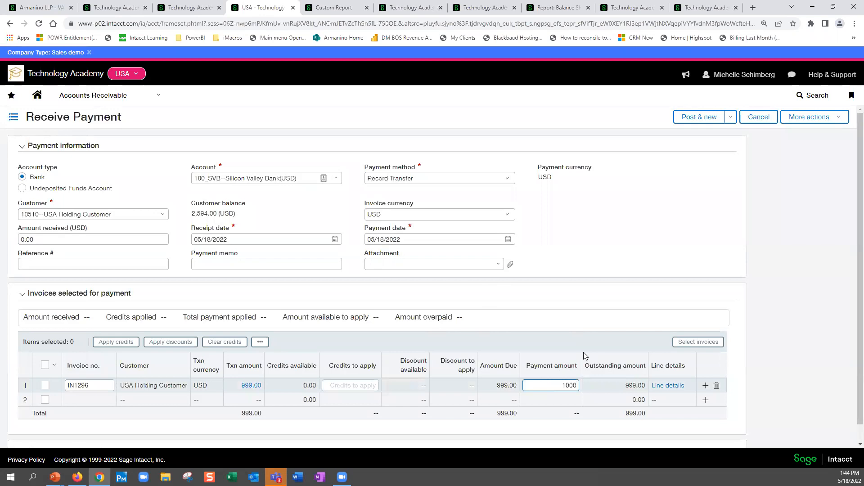
key("Tab")
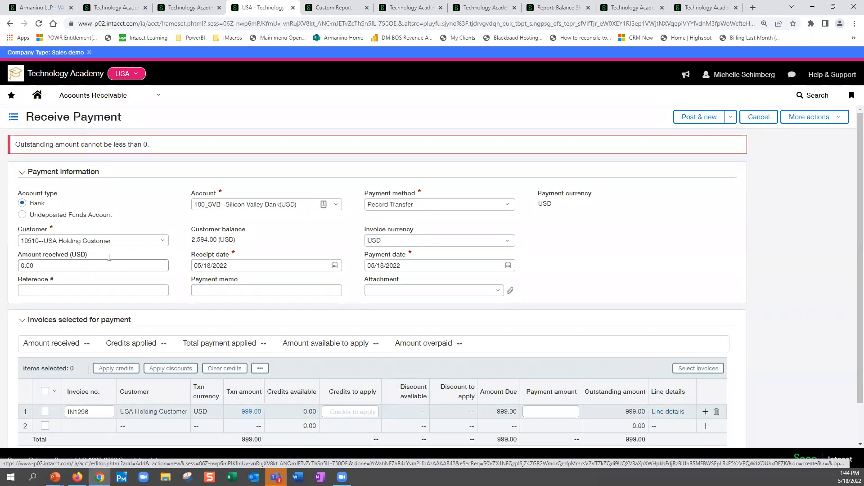
- Set the amount received from the customer to 998.00 USD
left_click(34, 259)
type("1000")
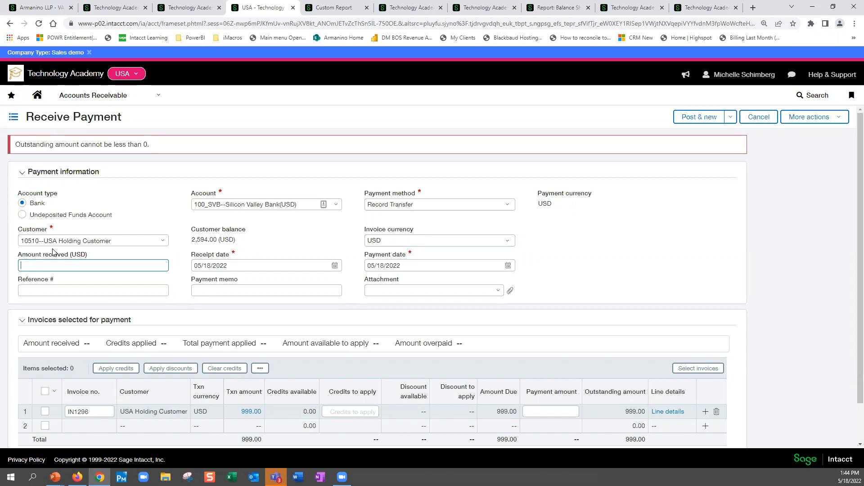
key("Tab")
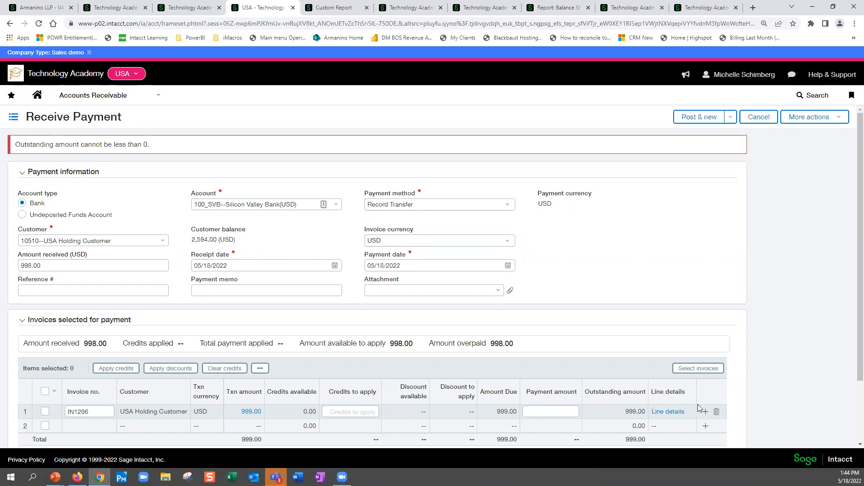
- Select the IN1296 invoice line and examine the additional actions offered for the payment
scroll(615, 266, "down", 2)
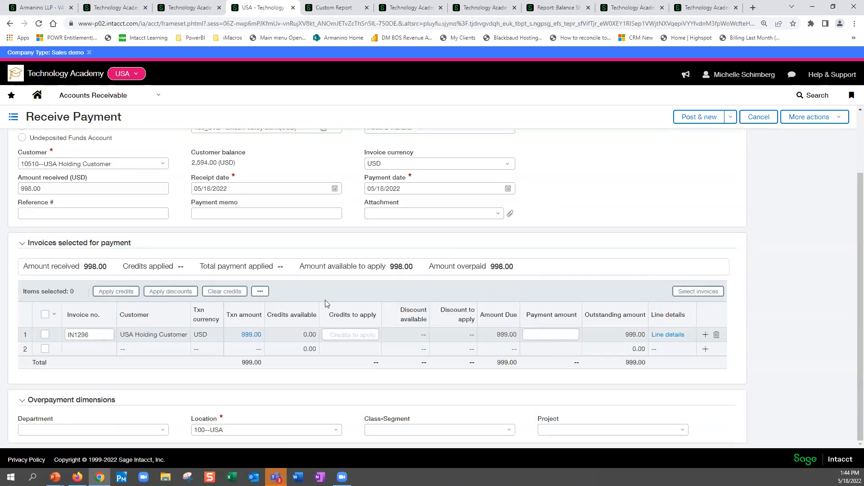
left_click(45, 335)
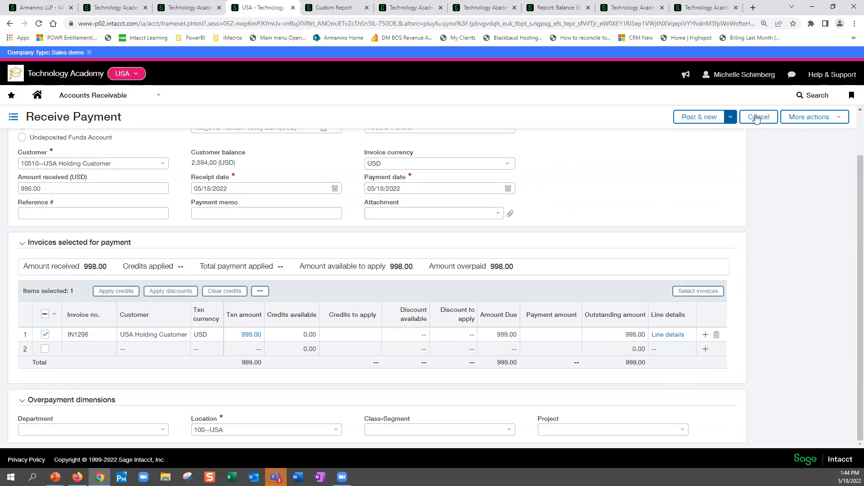
left_click(836, 118)
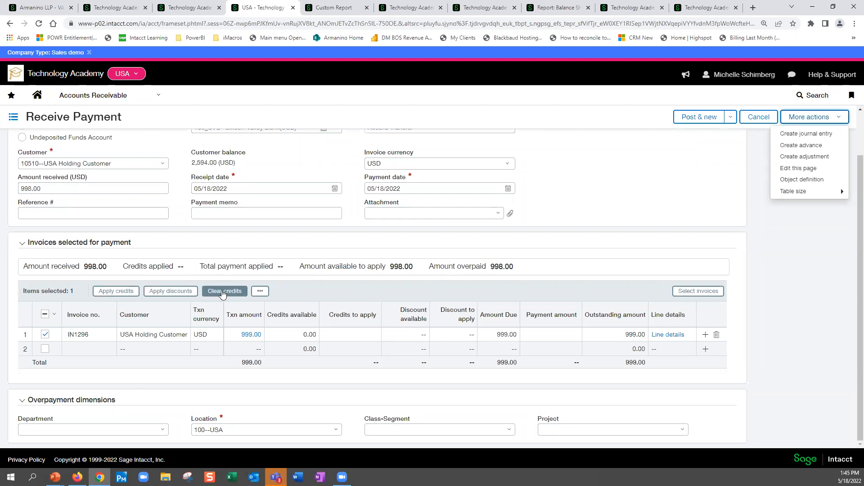
left_click(601, 289)
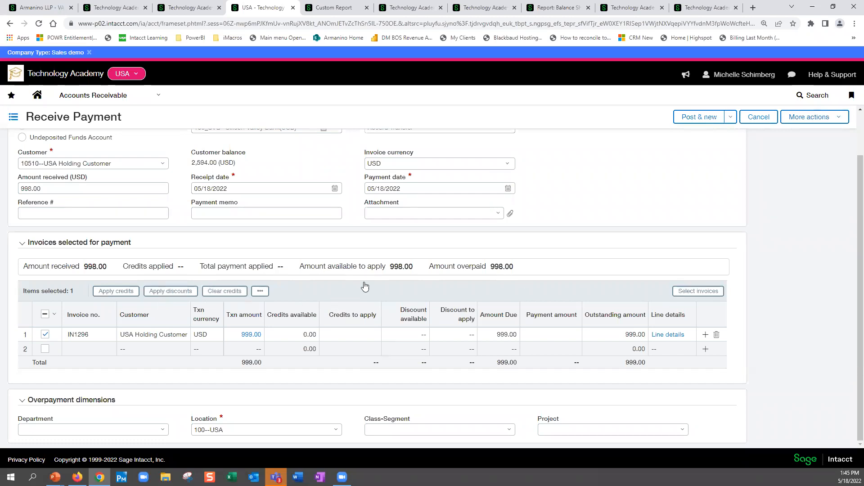
- Deselect the IN1296 invoice line and set its payment amount to 998.00
left_click(42, 335)
left_click(562, 335)
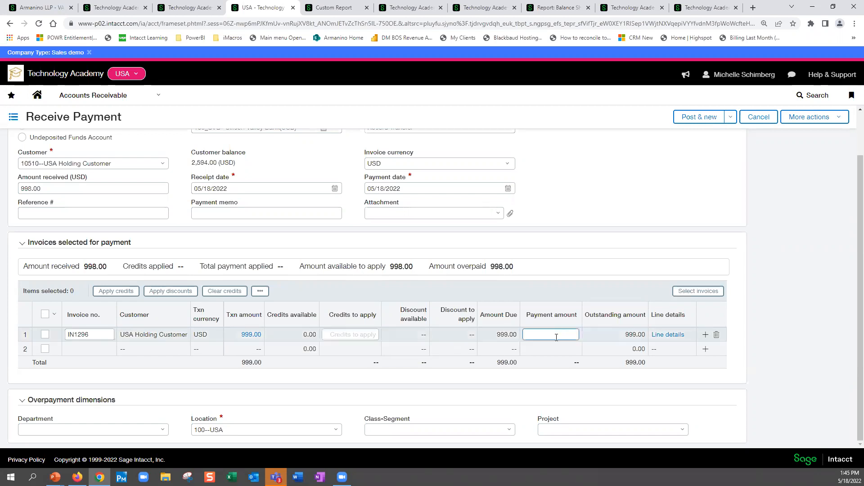
key("Tab")
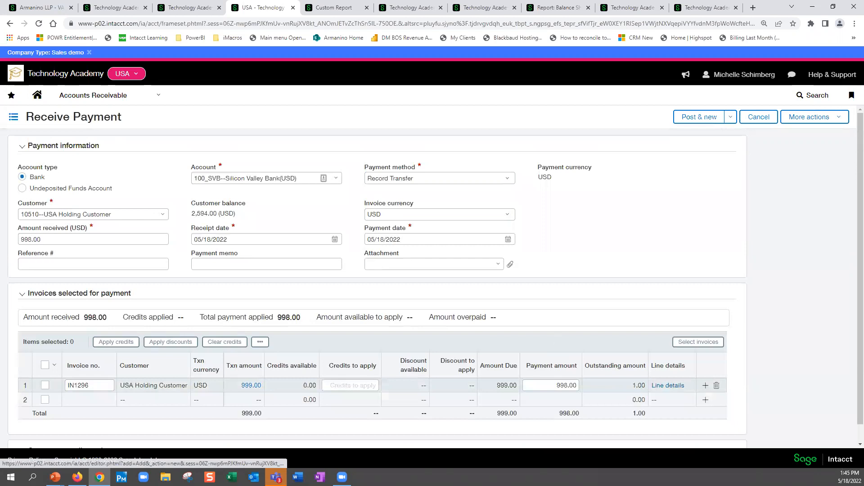
- Create an AR adjustment from the payment, with a first entry of 1.00 to account 6320--Bad Debt
left_click(817, 118)
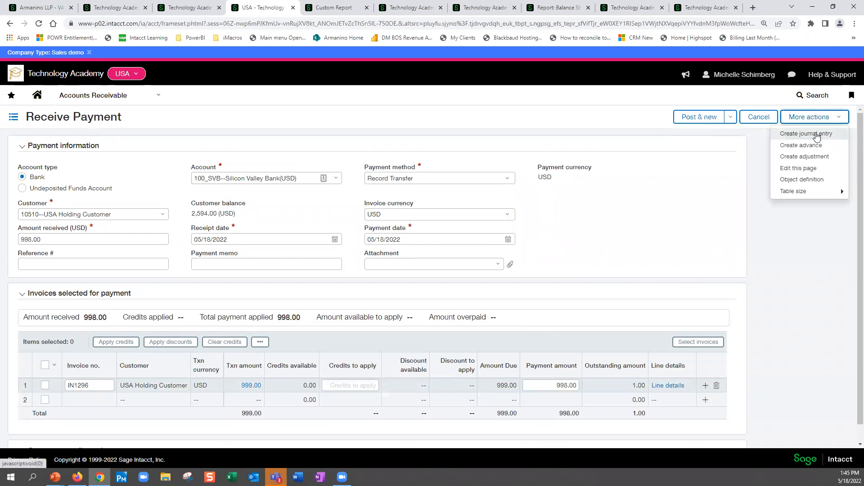
left_click(813, 156)
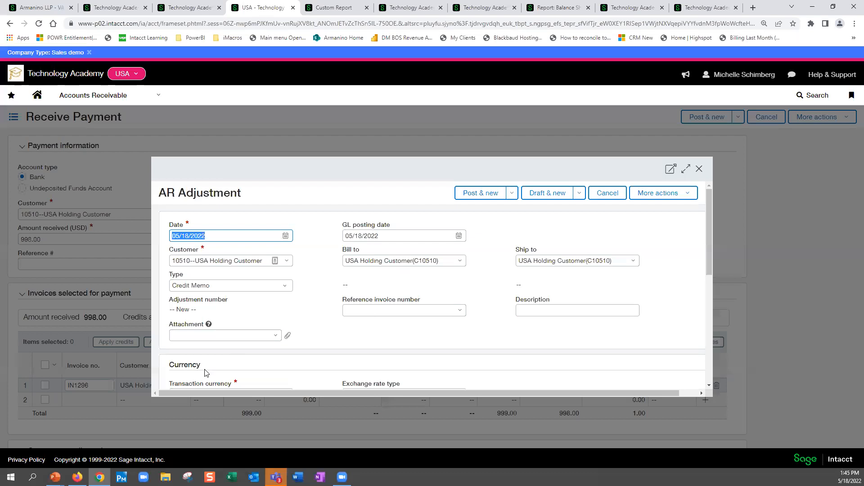
scroll(224, 343, "down", 6)
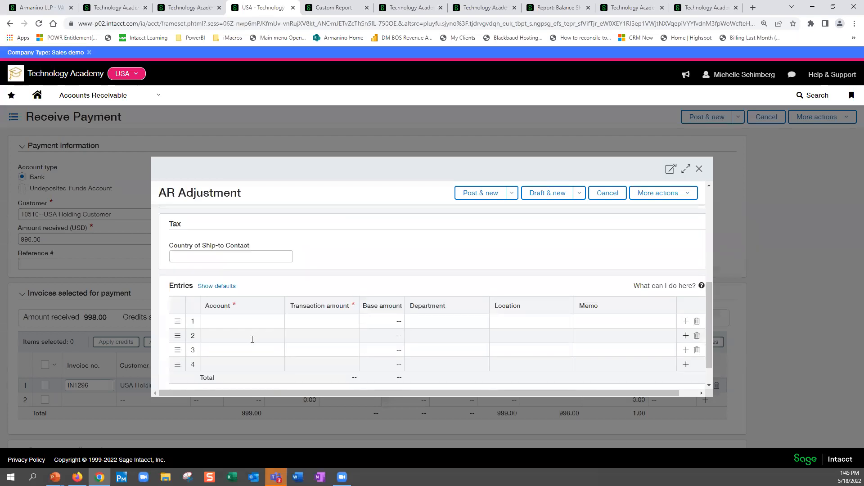
left_click(229, 323)
type("6320")
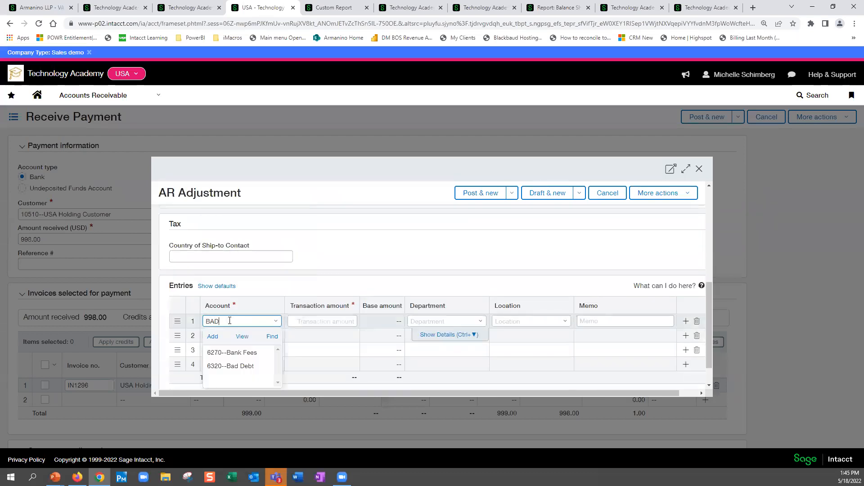
left_click(236, 355)
left_click(332, 320)
type("1")
key("Tab")
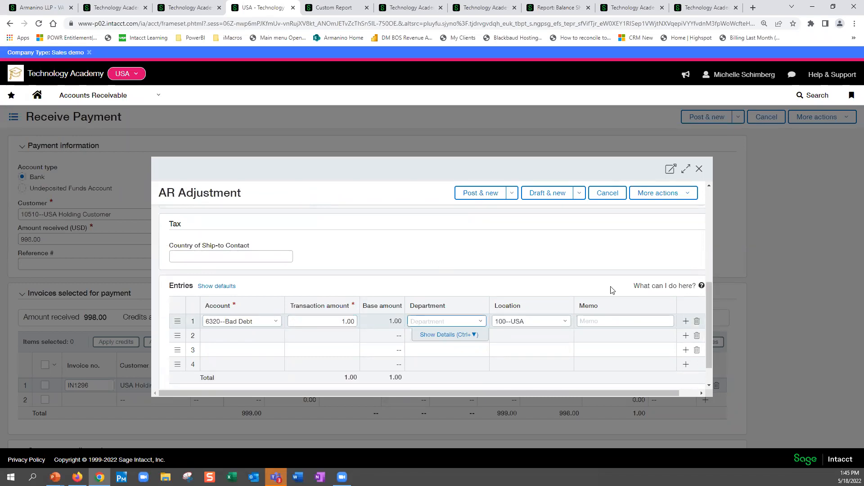
- Assign department 100--Sales to the adjustment entry, post the adjustment and return to the payment
left_click(480, 321)
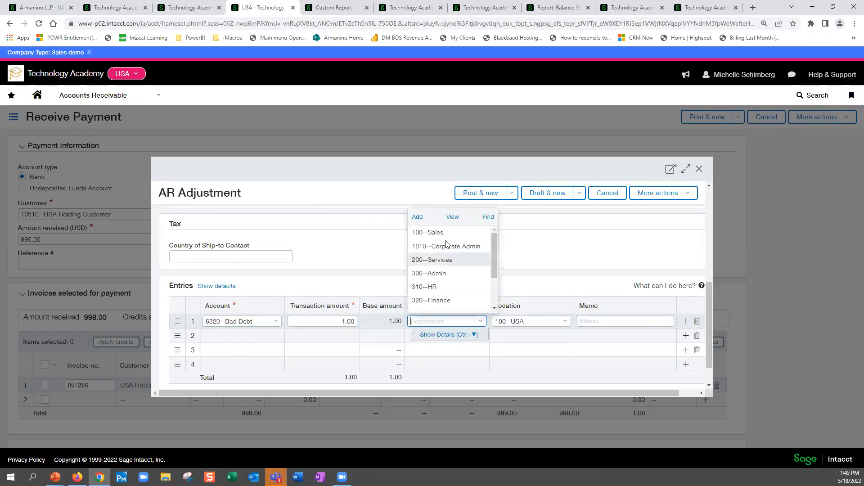
left_click(468, 231)
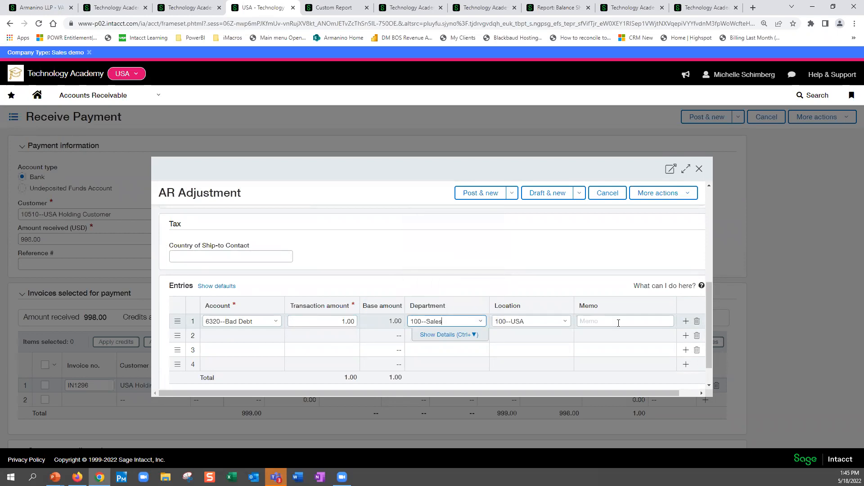
left_click(485, 194)
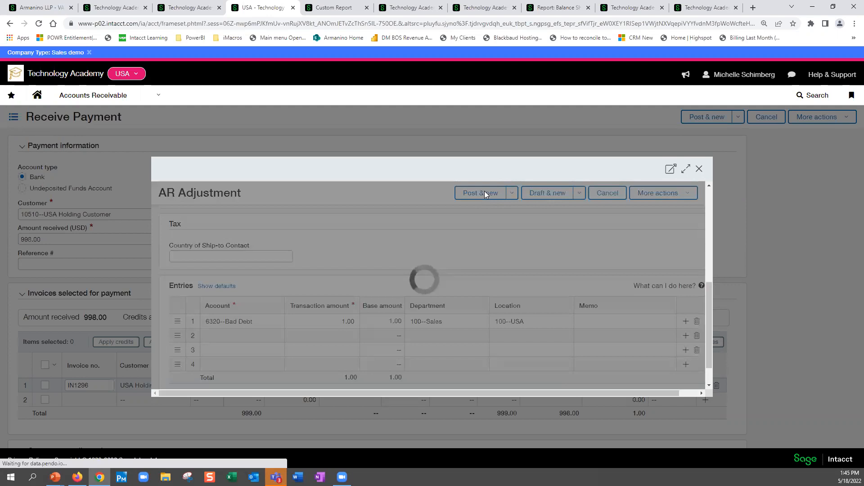
left_click(699, 169)
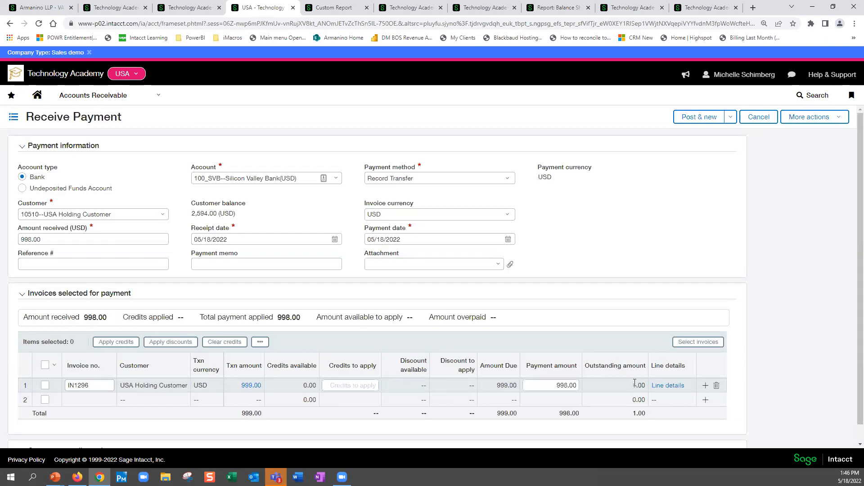
- Try to apply credits to the payment, and check which open invoices of the customer can still be selected
left_click(114, 343)
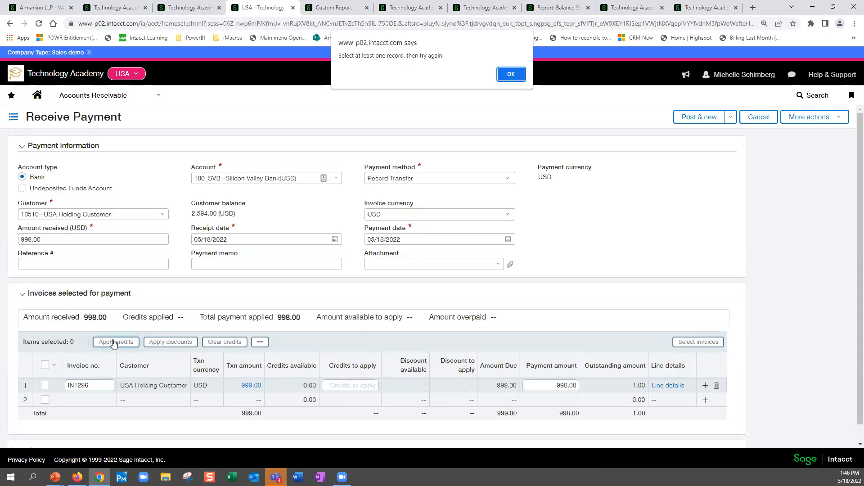
left_click(508, 75)
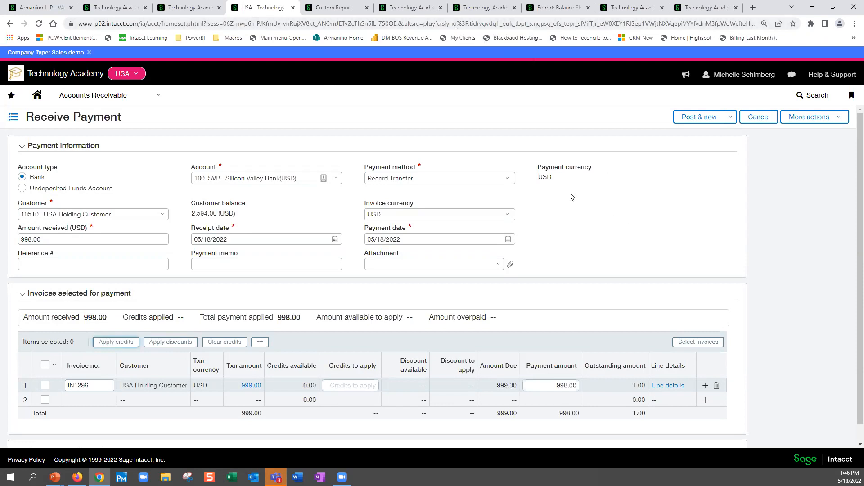
left_click(684, 343)
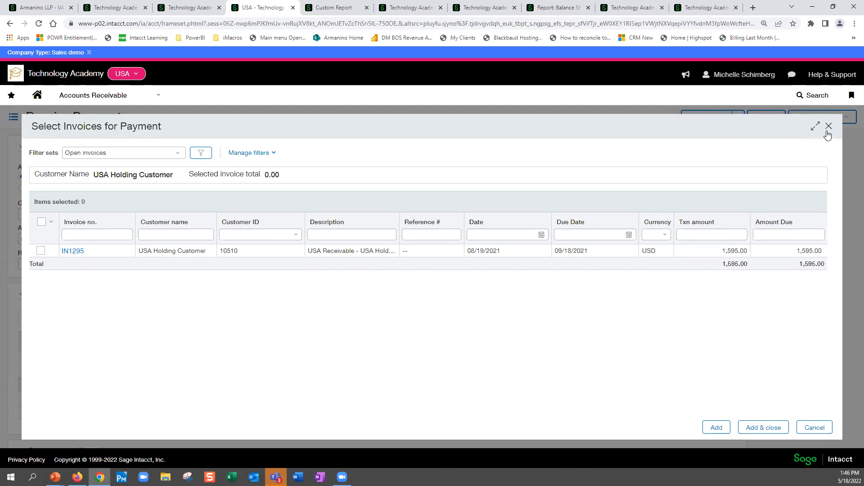
left_click(829, 127)
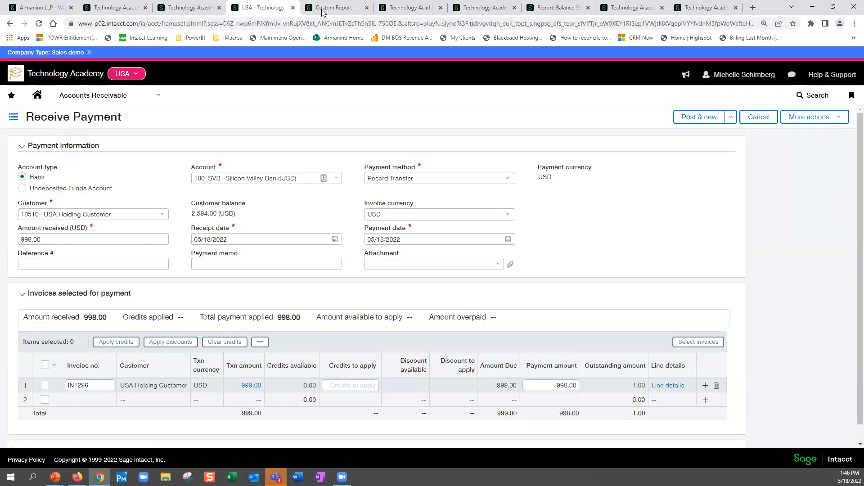
- Switch to the Technology Academy top-level session showing the preferences for the external user
left_click(355, 11)
left_click(398, 8)
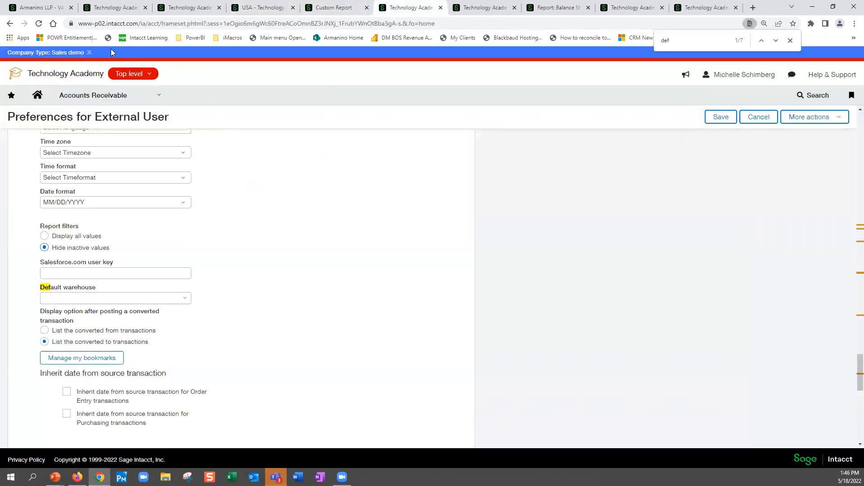
left_click(101, 96)
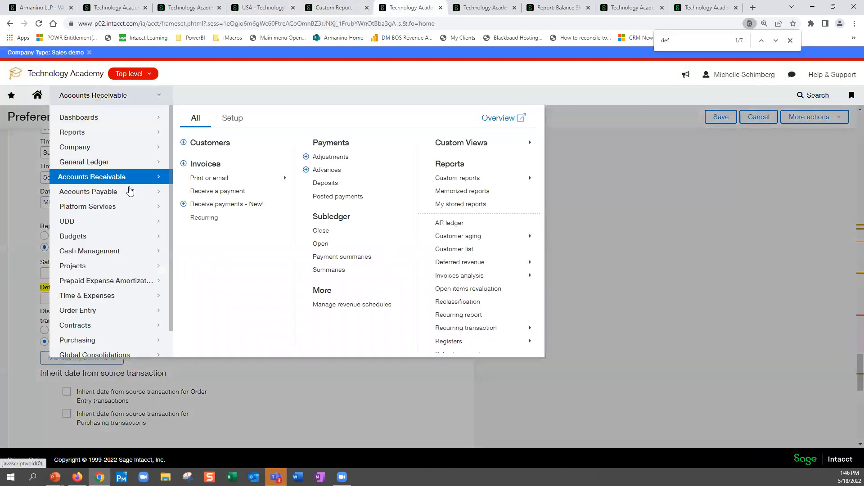
left_click(216, 143)
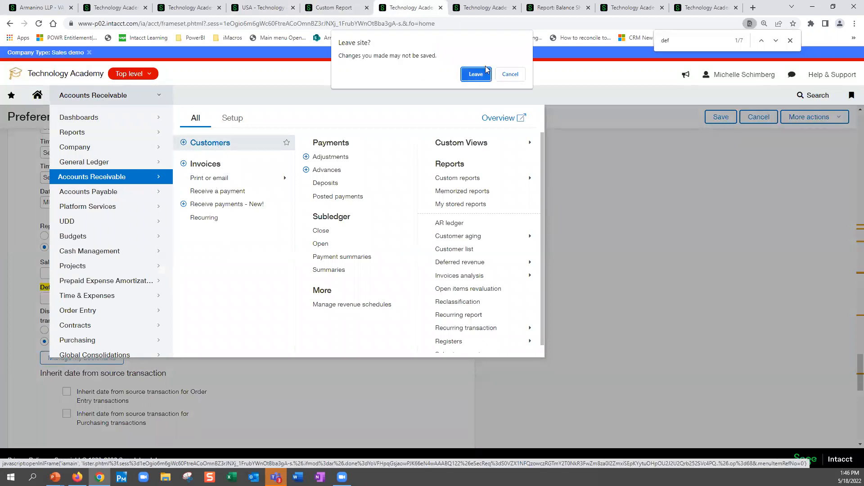
left_click(515, 77)
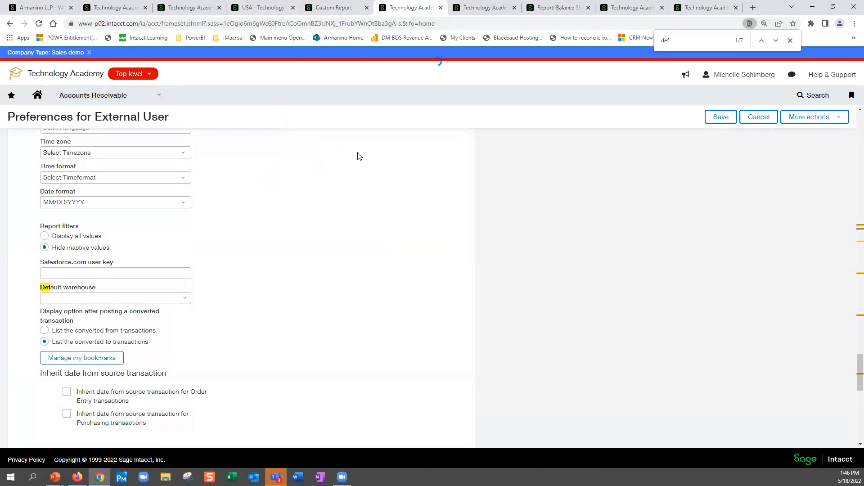
- Open the Accounts Receivable adjustments list, discarding unsaved preference changes, and include private records in the list
left_click(121, 101)
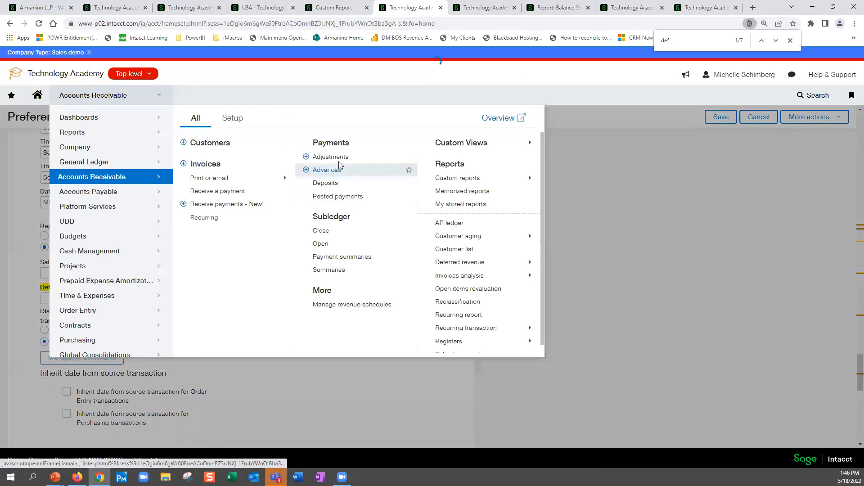
left_click(341, 158)
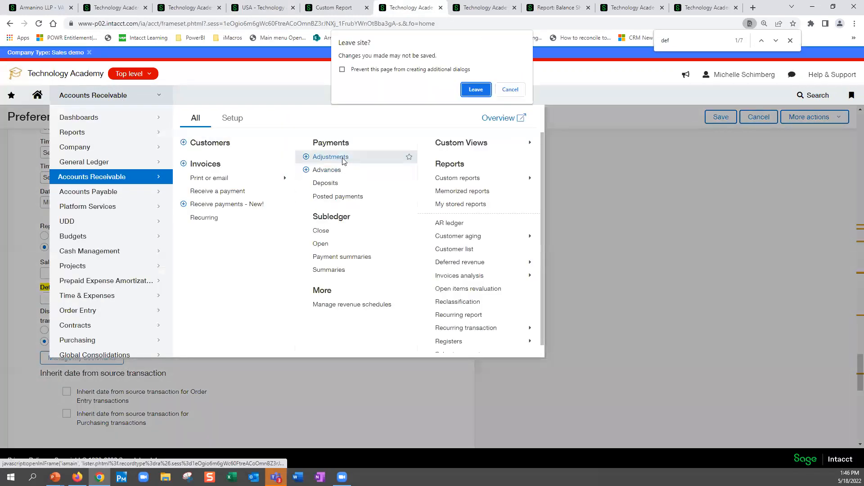
left_click(476, 90)
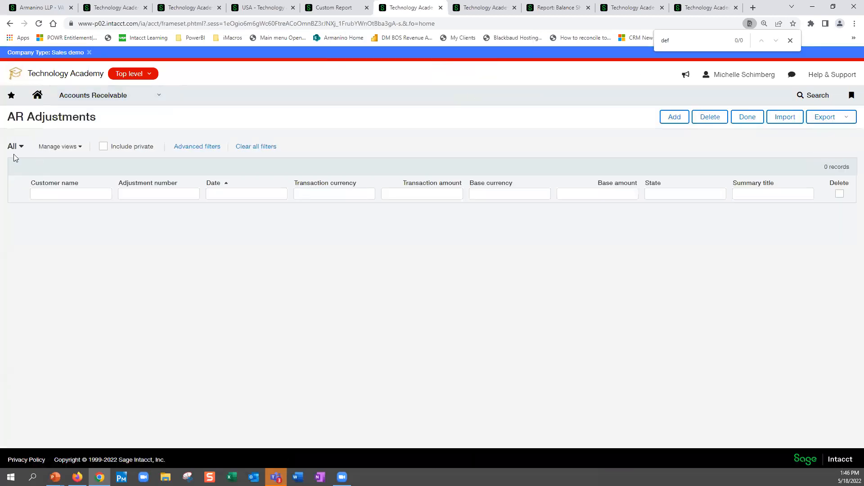
left_click(103, 146)
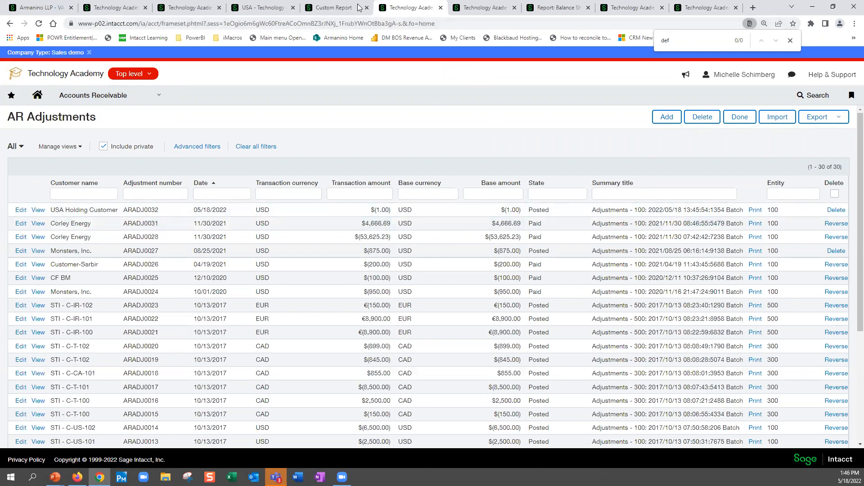
- Return to the Receive Payment page in the USA entity and cancel the payment, leaving without saving its changes
left_click(266, 11)
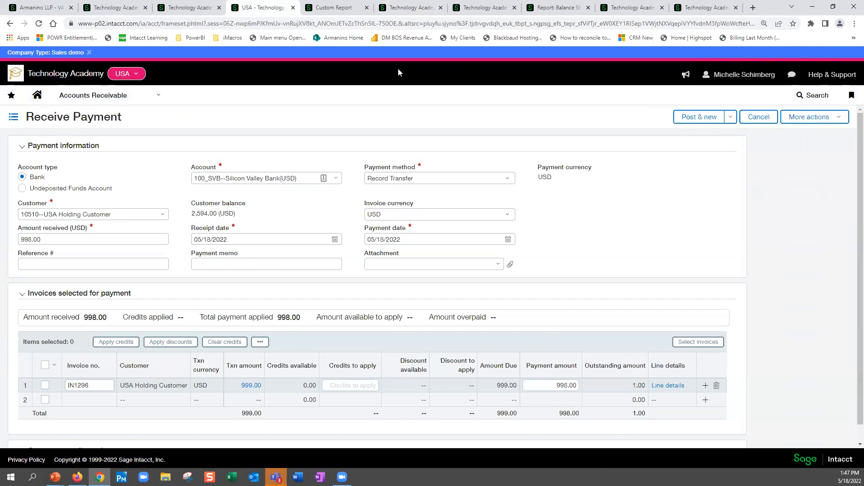
left_click(39, 23)
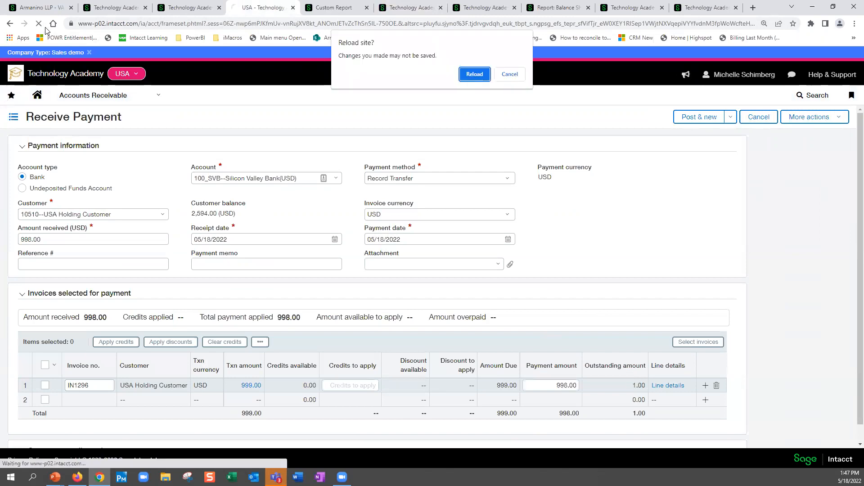
left_click(509, 75)
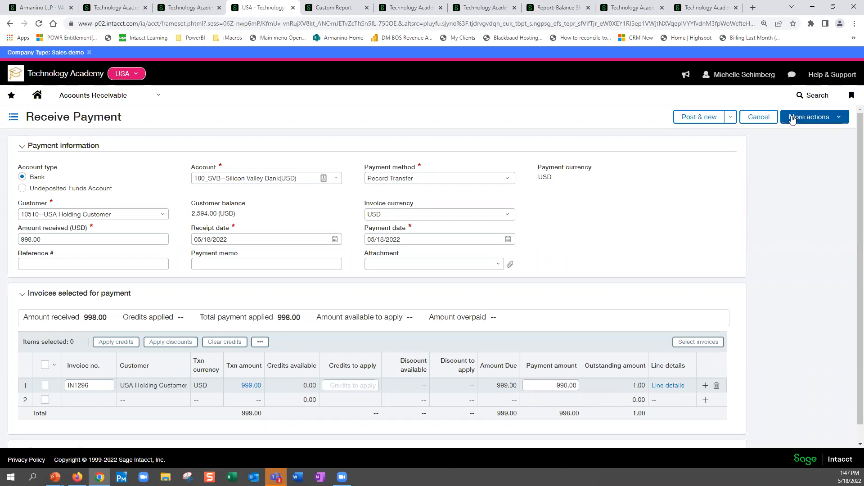
left_click(763, 117)
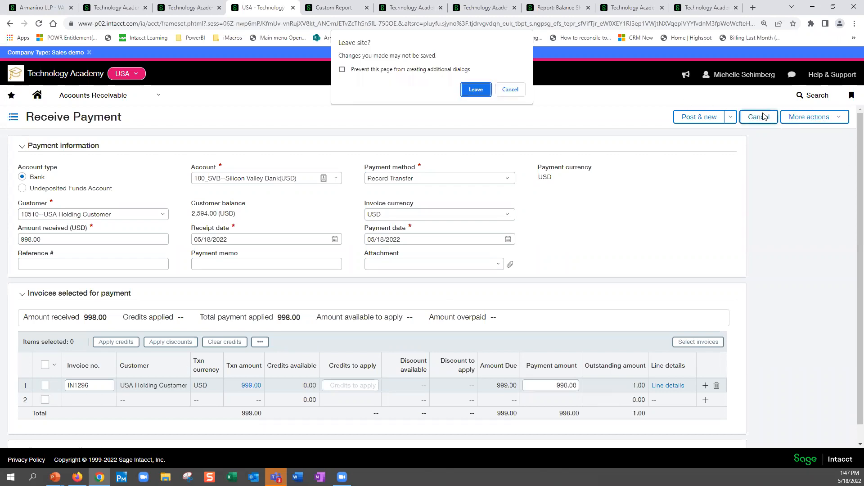
left_click(471, 92)
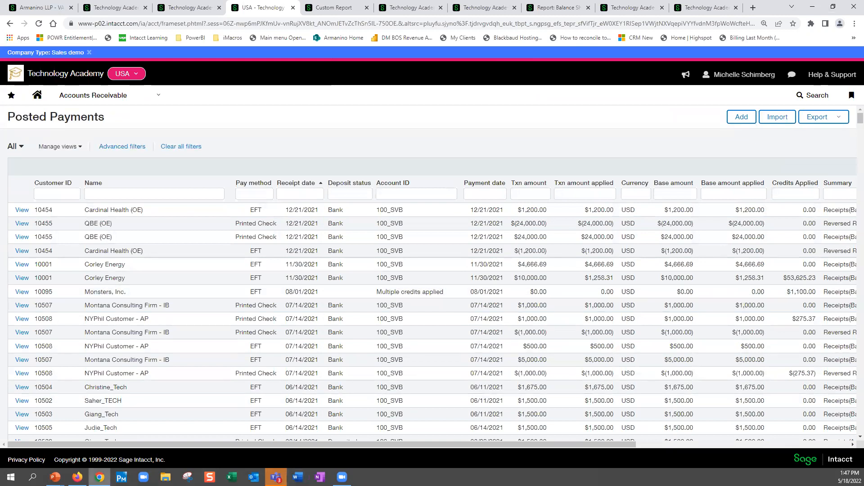
- Switch to the running PowerPoint slide show and advance to the Polling Question slide
mouse_move(55, 477)
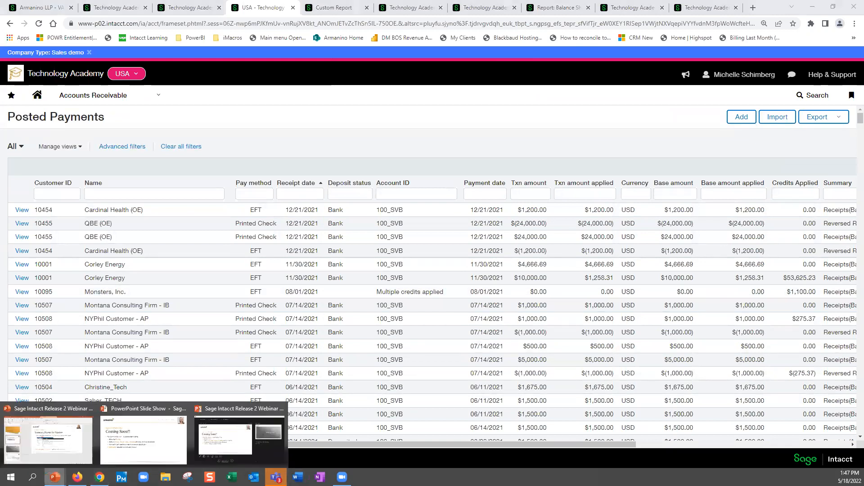
left_click(142, 431)
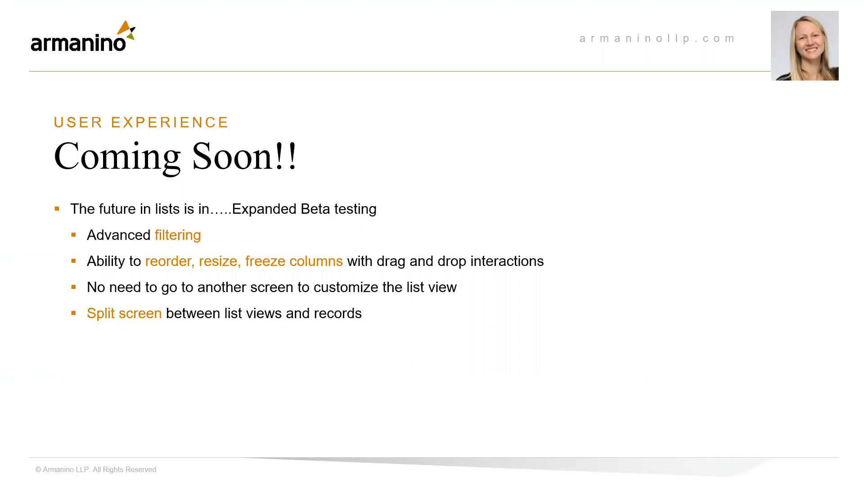
key("Right")
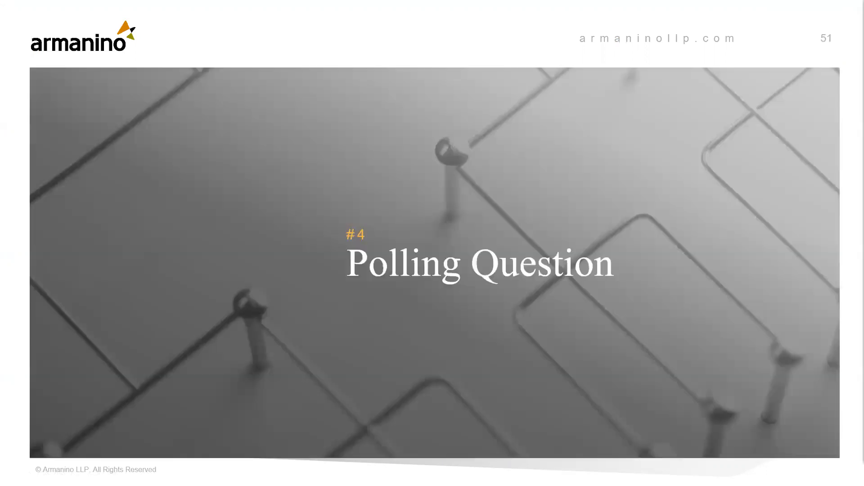